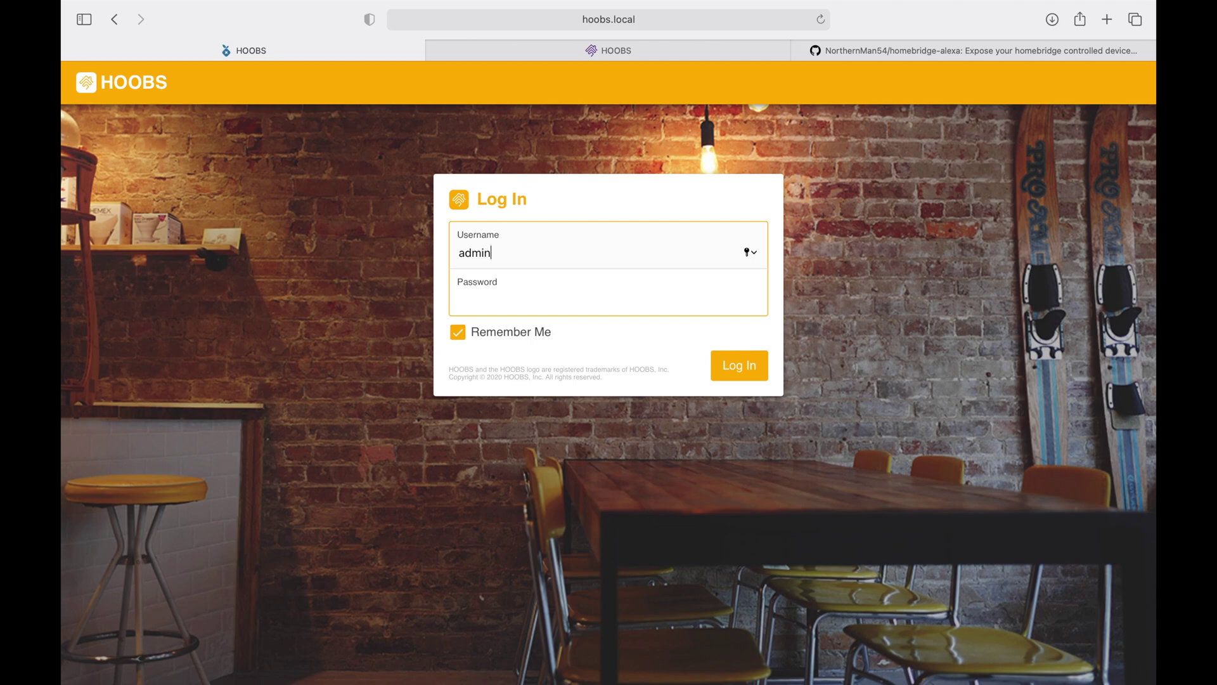
Step: Log in to HOOBS and search the plugin catalogue for 'Alexa'
key("Return")
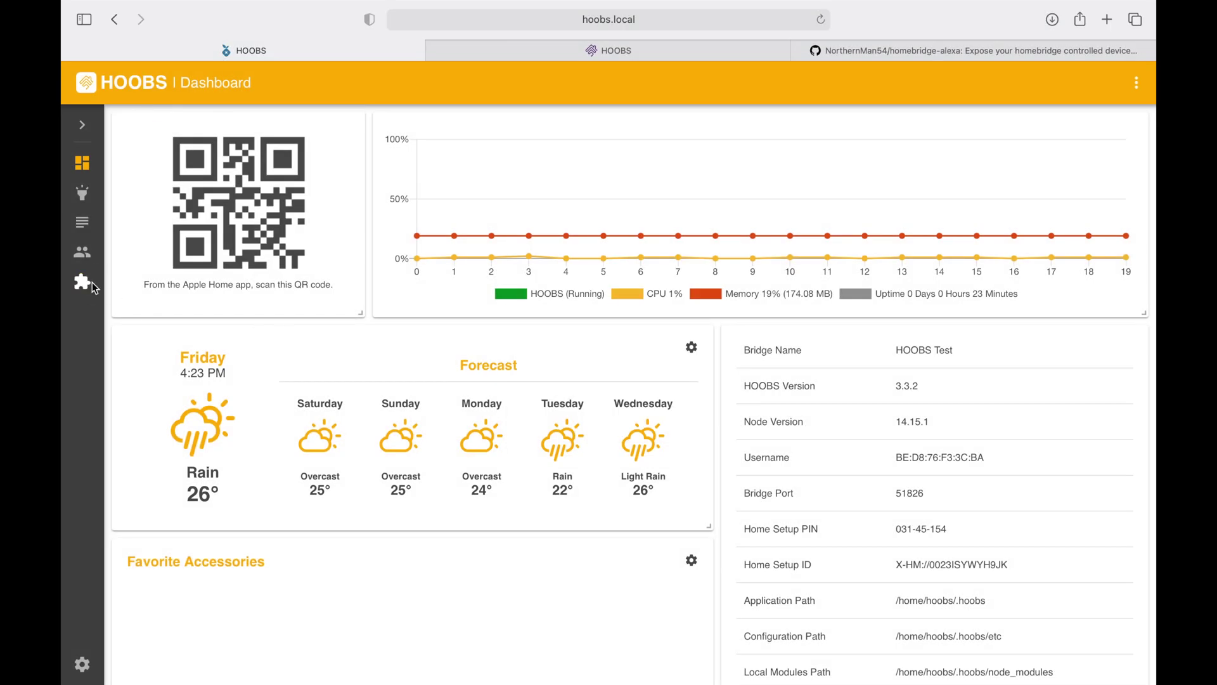
left_click(93, 283)
left_click(185, 168)
type("Alexa")
key("Return")
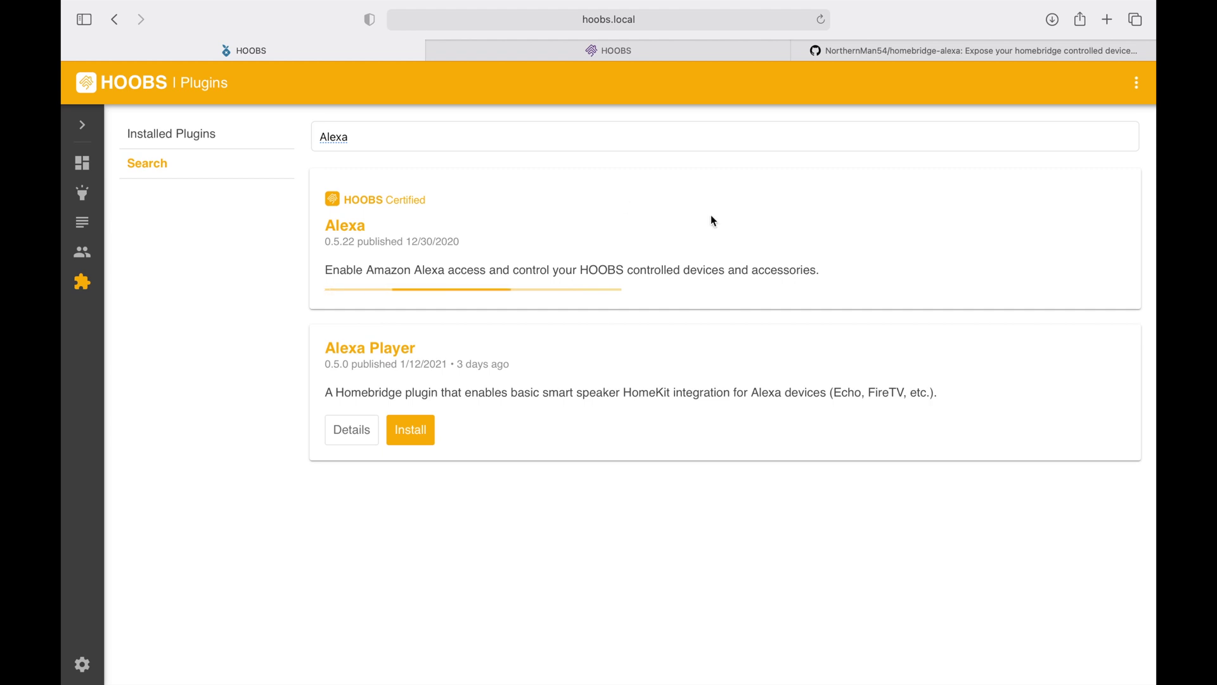
Step: Glance at the homebridge-alexa README, then view the second HOOBS instance's accessories
left_click(870, 52)
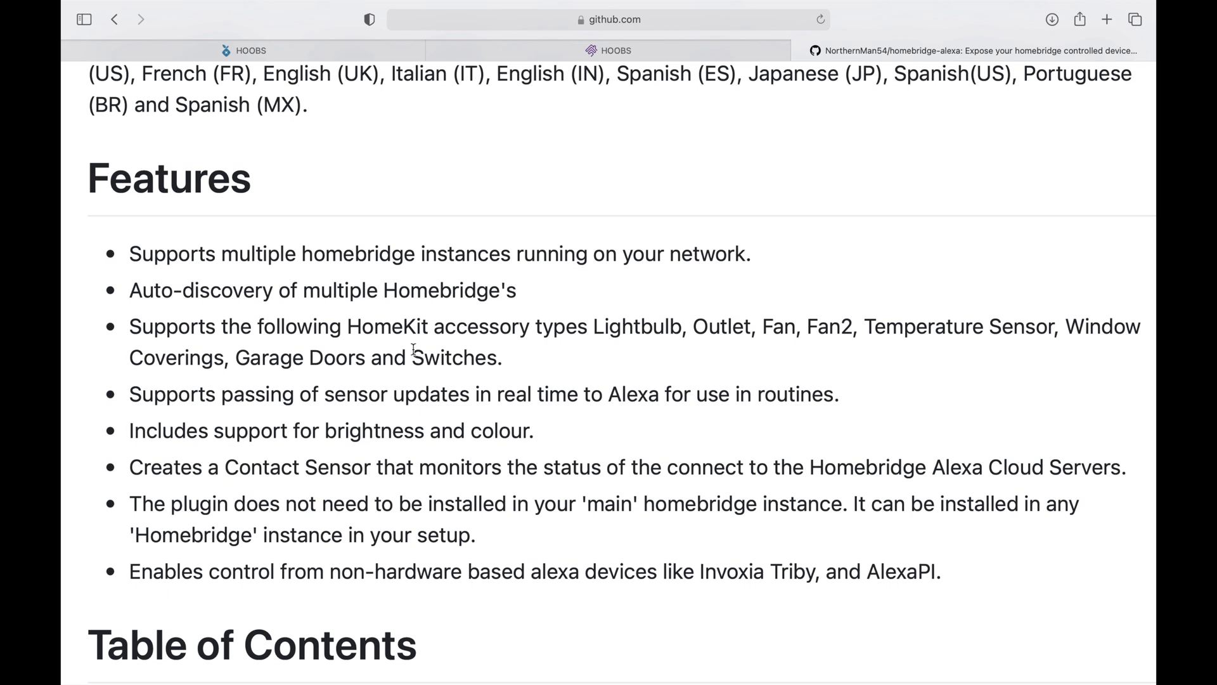
left_click(337, 48)
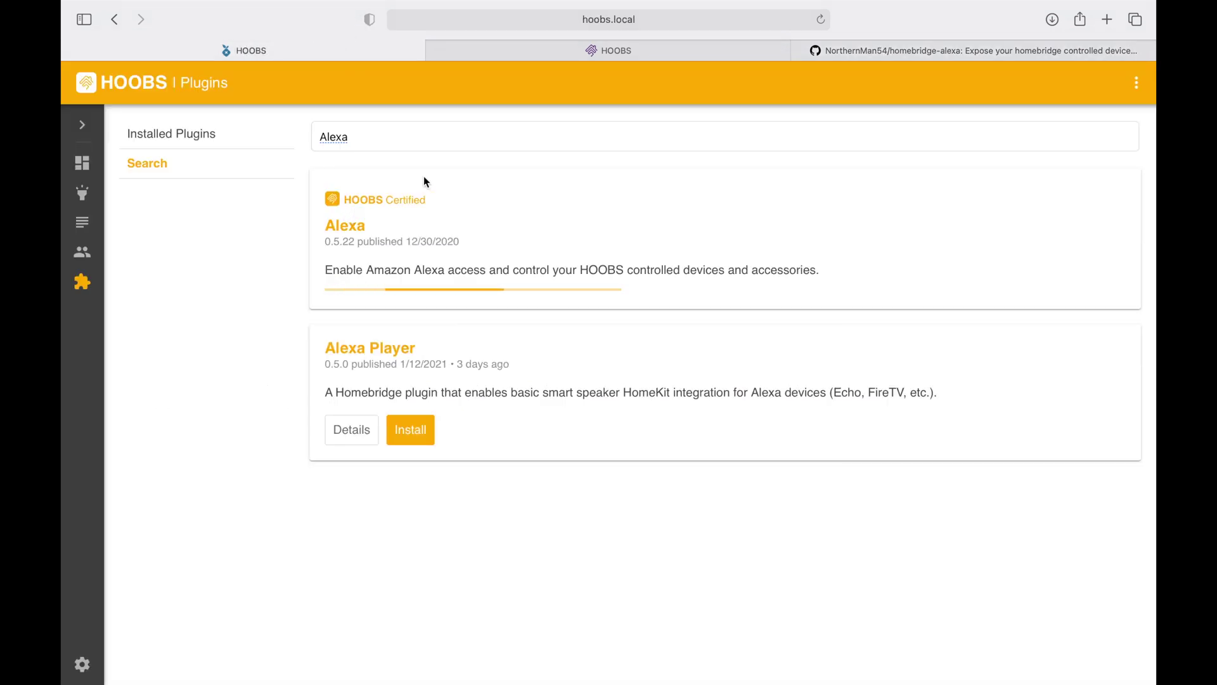
left_click(565, 48)
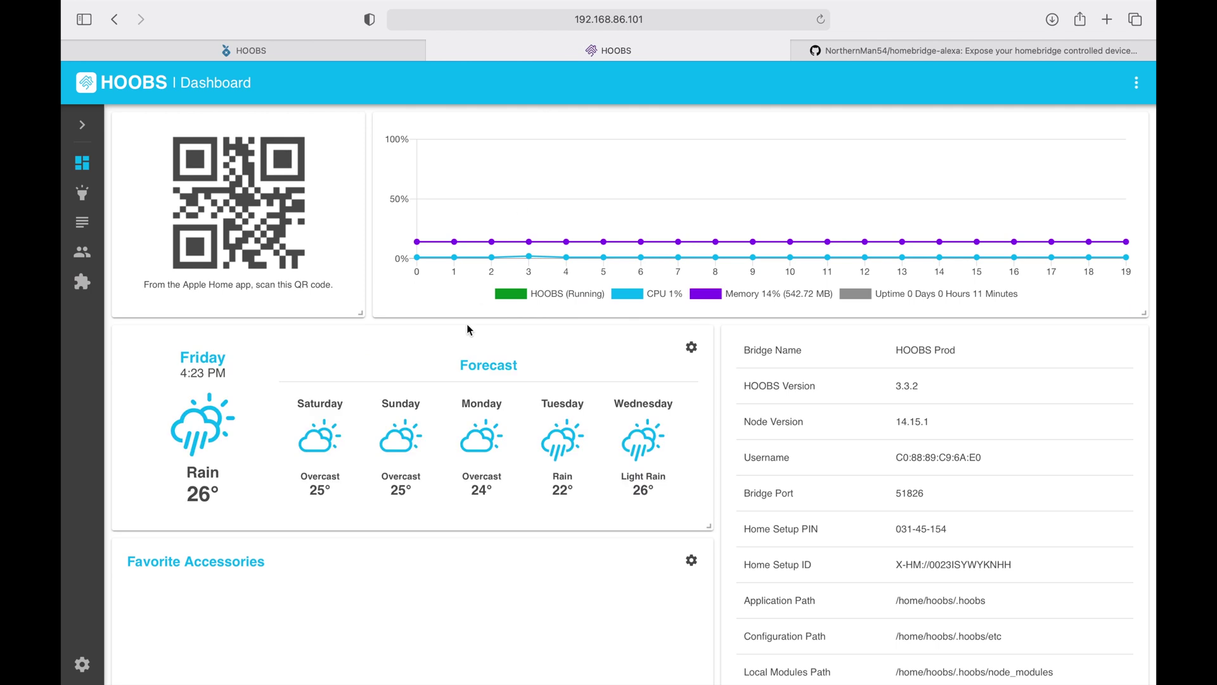
left_click(82, 193)
Step: Scroll through the second instance's accessory grid, then return to the homebridge-alexa README
scroll(597, 419, "down", 8)
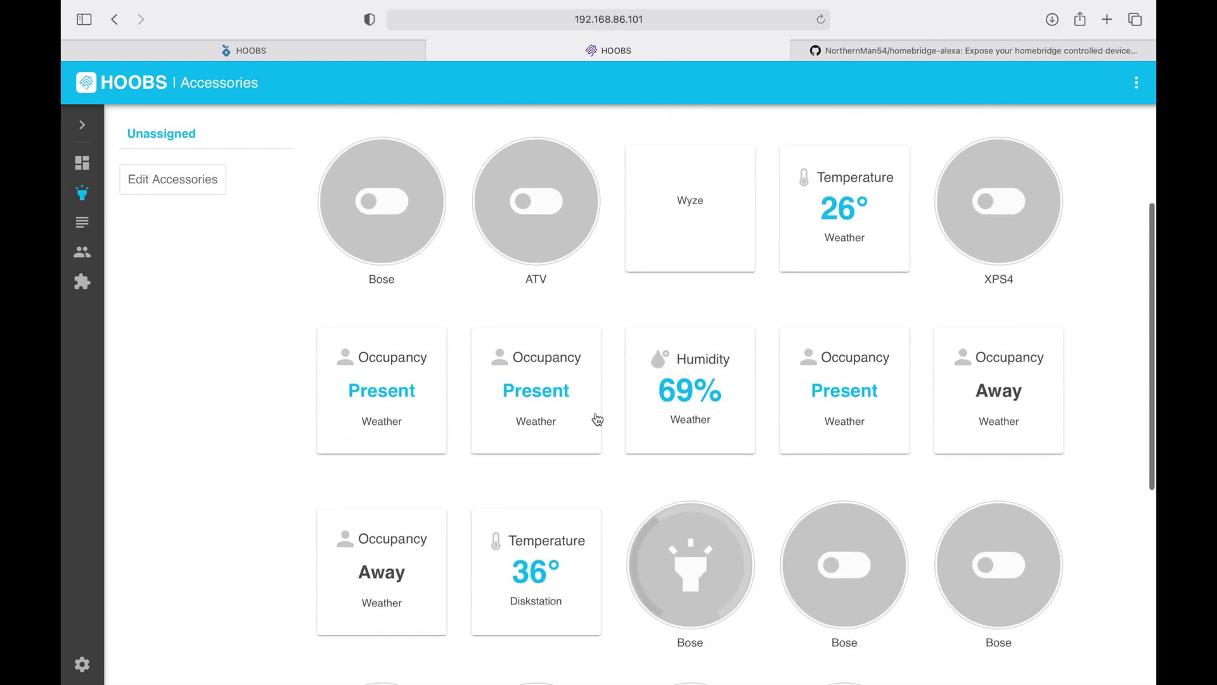
scroll(597, 419, "up", 8)
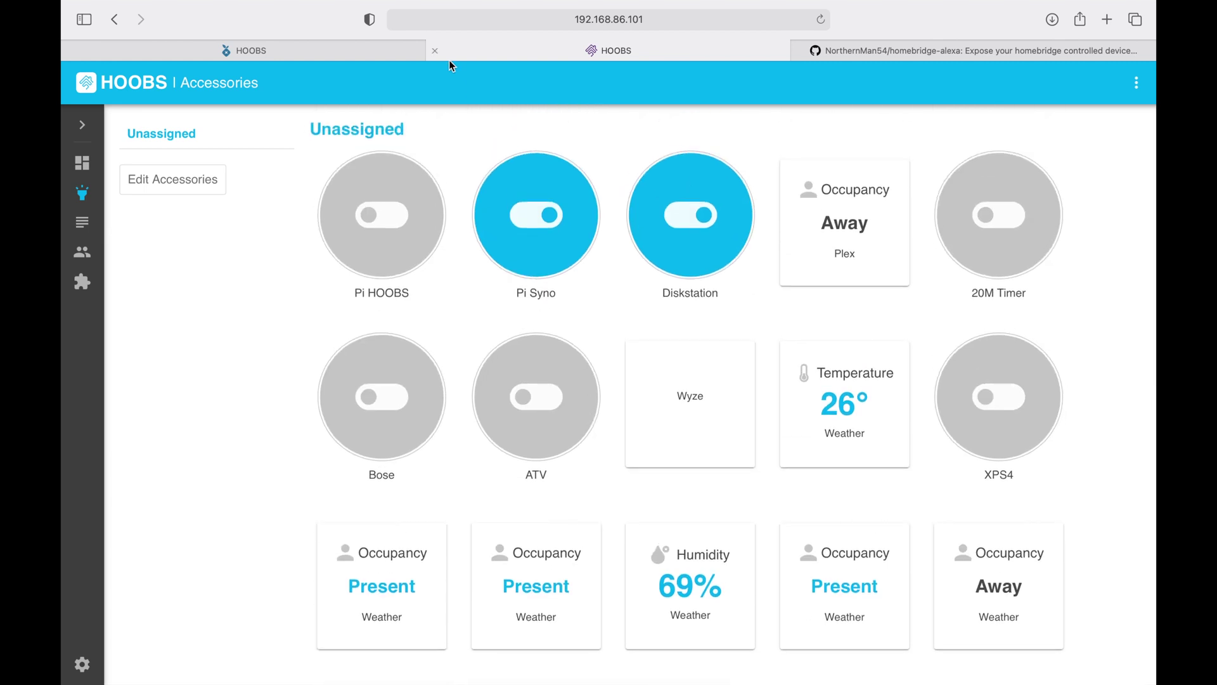
left_click(853, 47)
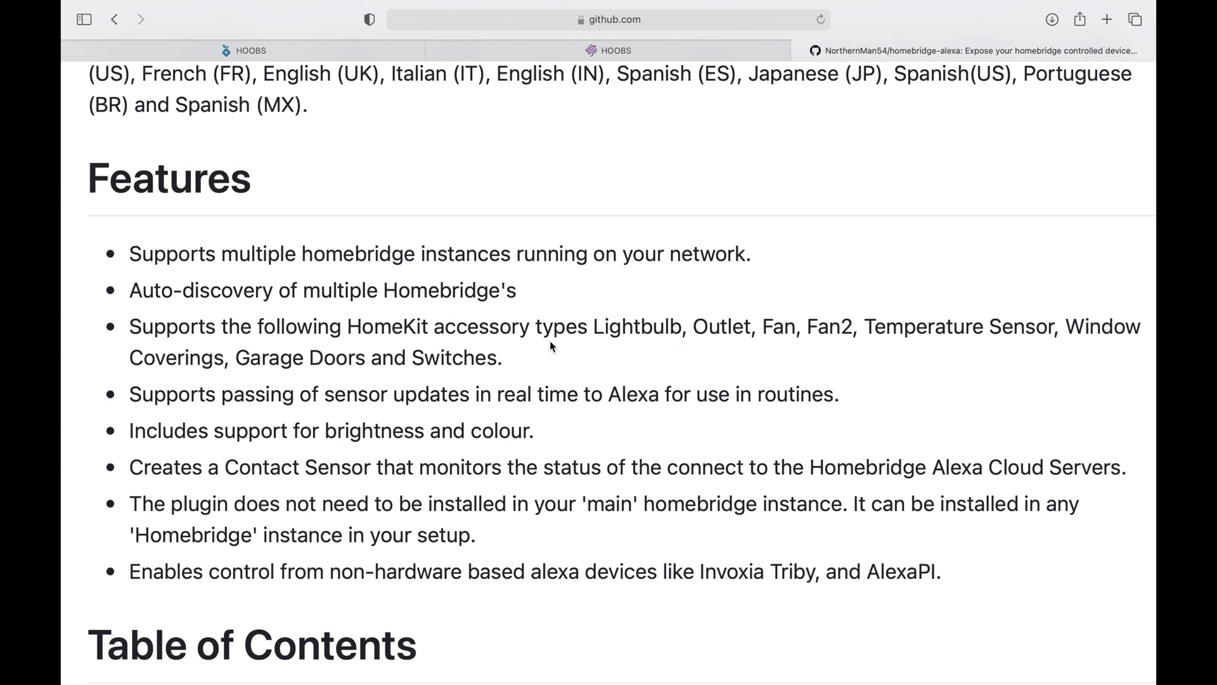
Step: Read the README's Features and Table of Contents, then return to the first HOOBS instance's plugins
scroll(550, 345, "down", 2)
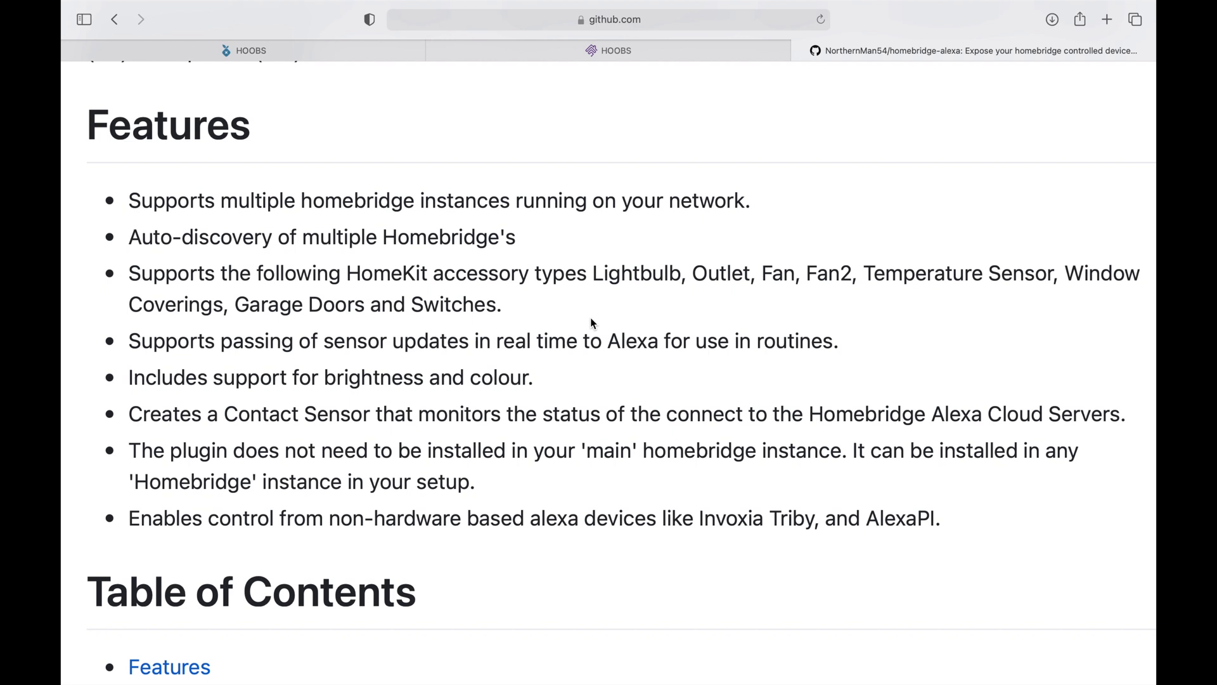
scroll(593, 323, "down", 2)
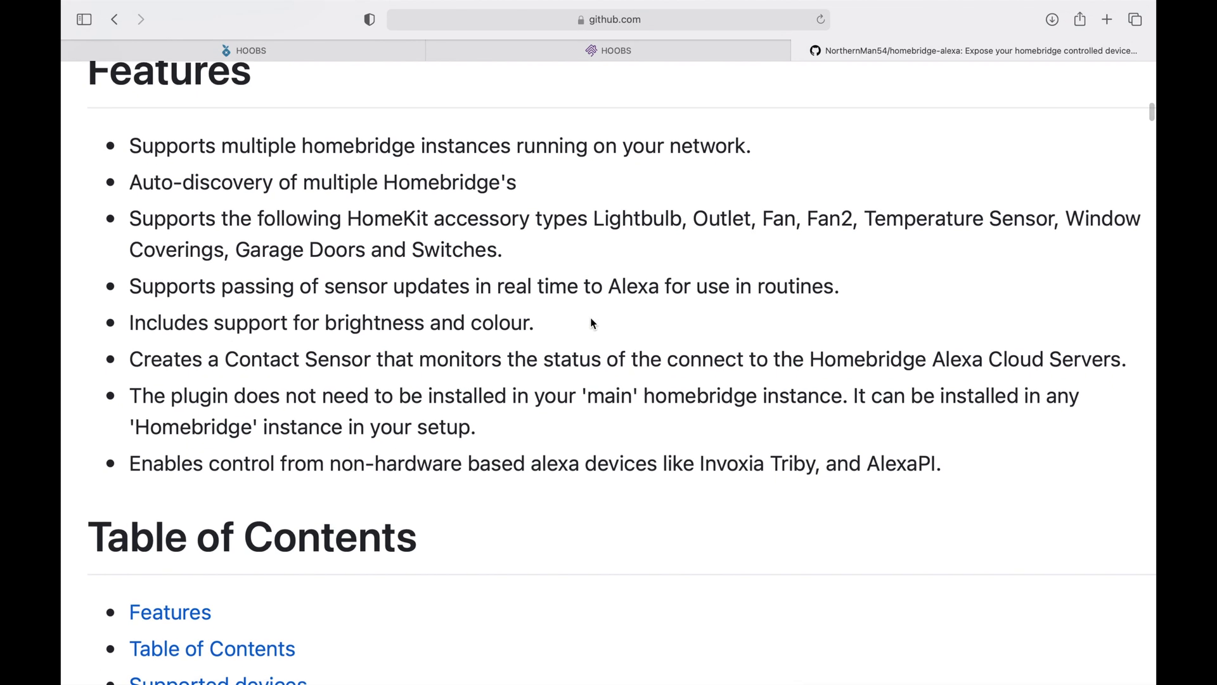
scroll(593, 324, "down", 4)
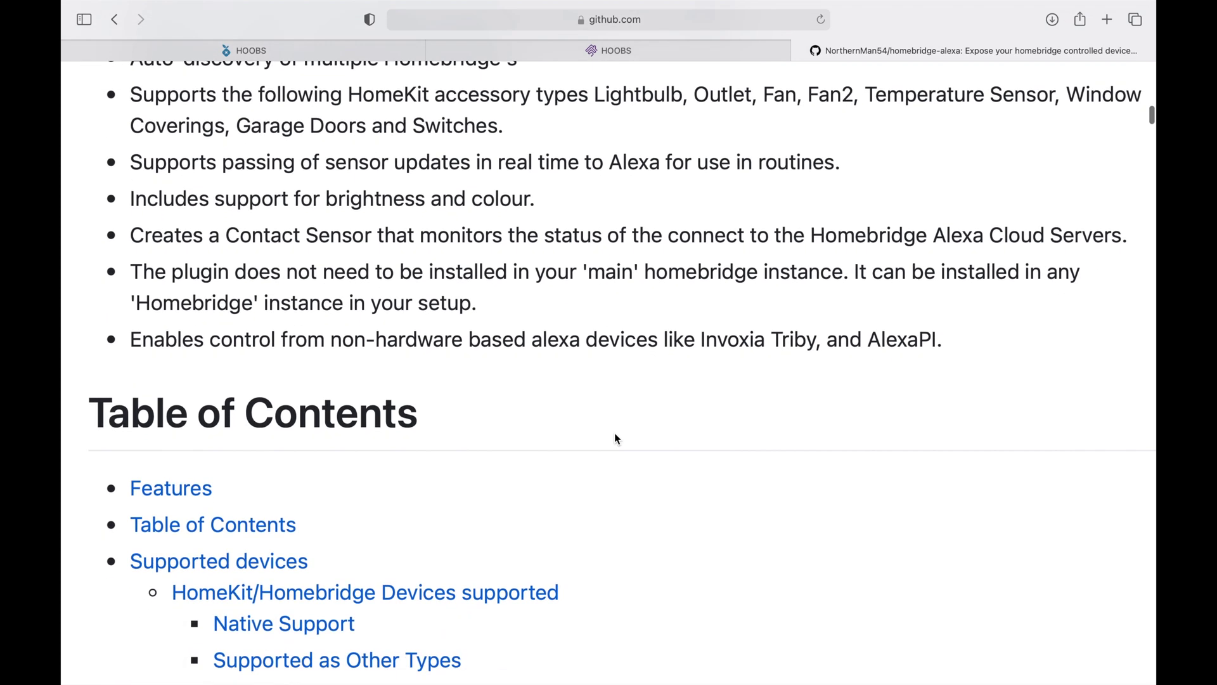
scroll(615, 437, "down", 15)
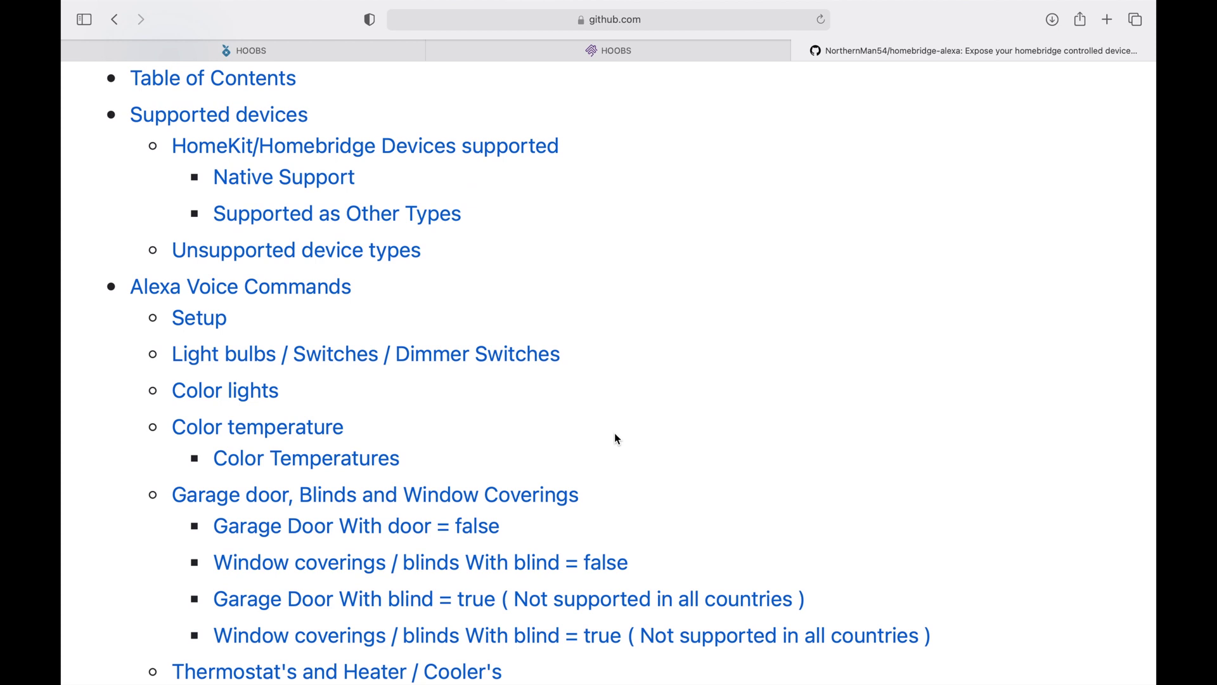
scroll(617, 437, "down", 2)
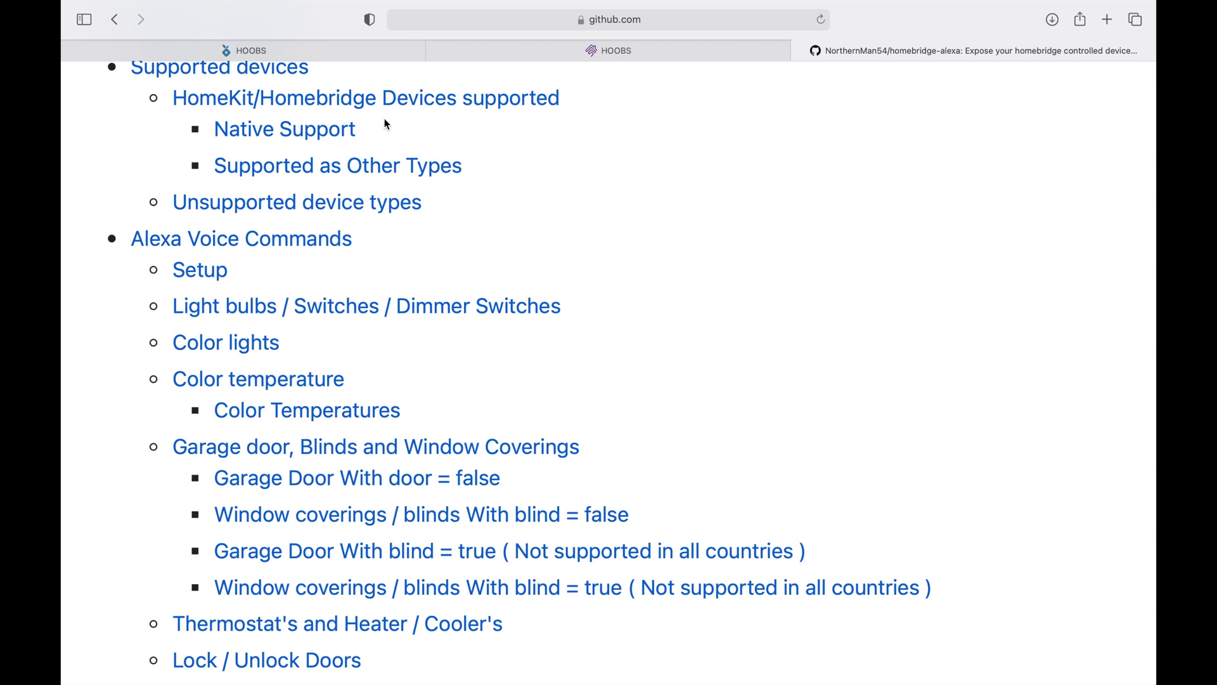
left_click(345, 53)
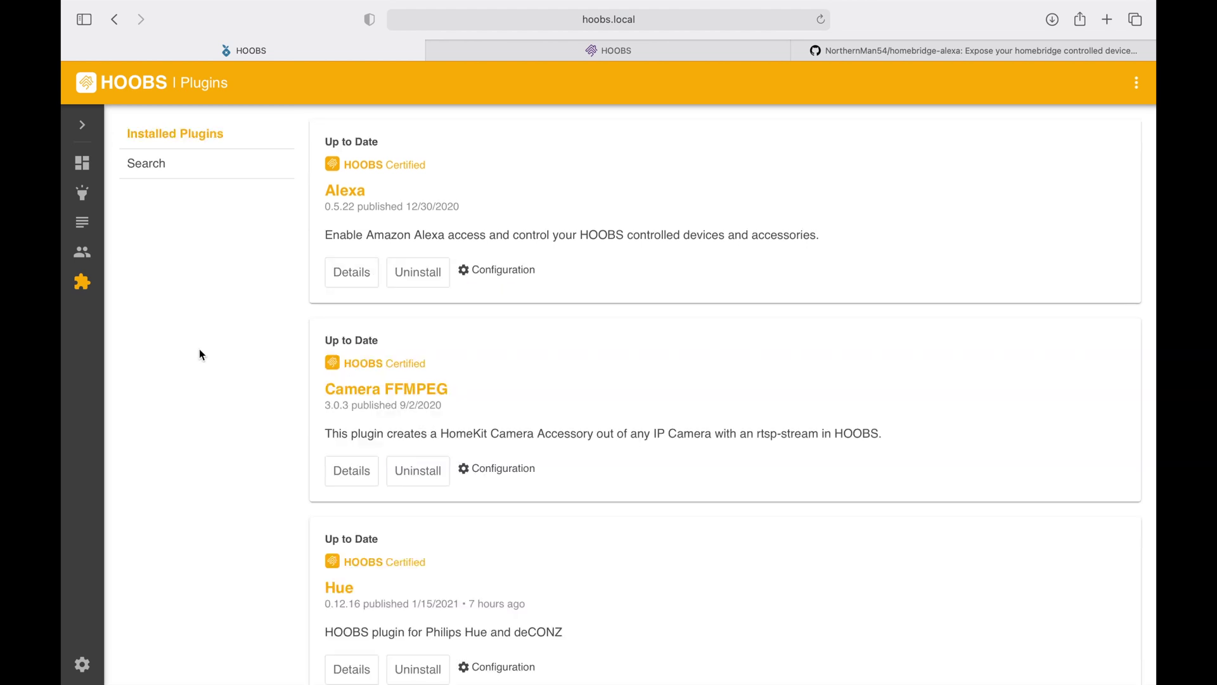
left_click(500, 275)
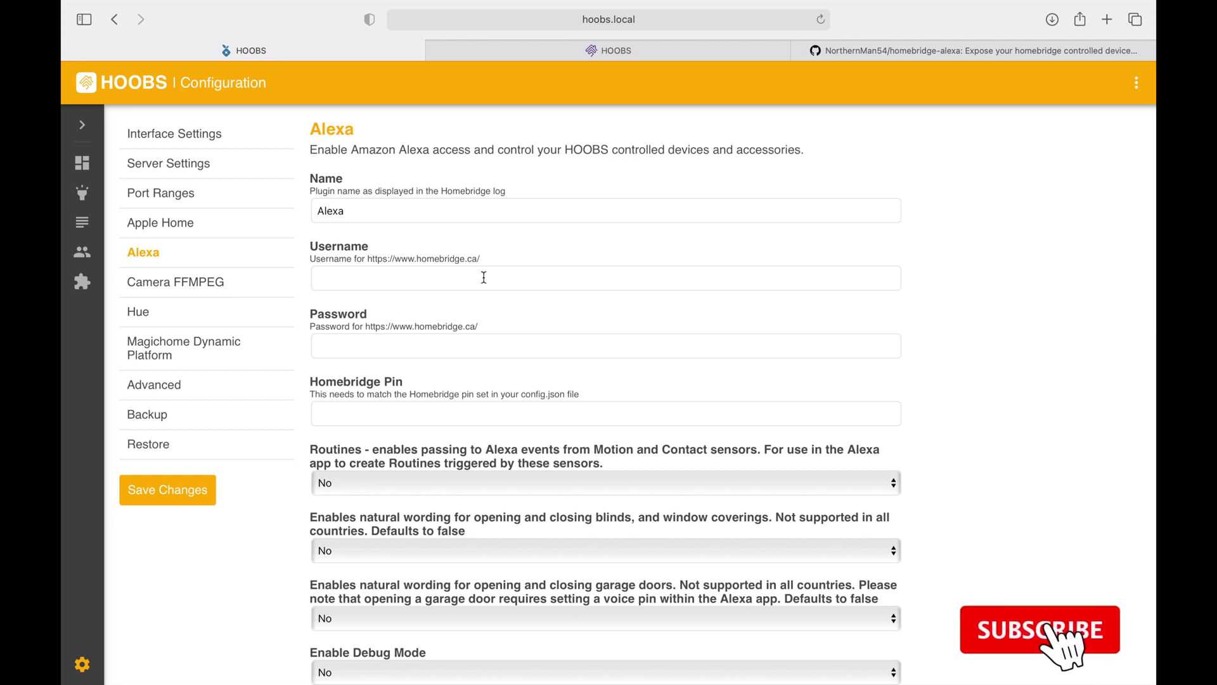
left_click(83, 283)
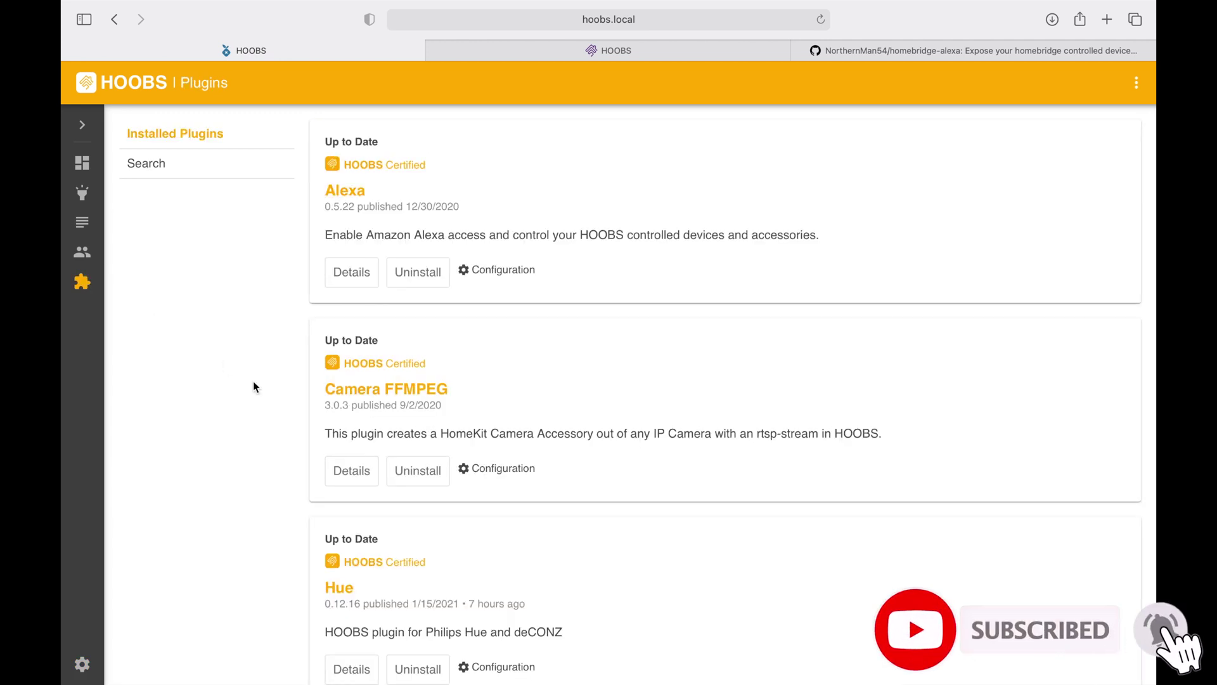
left_click(353, 281)
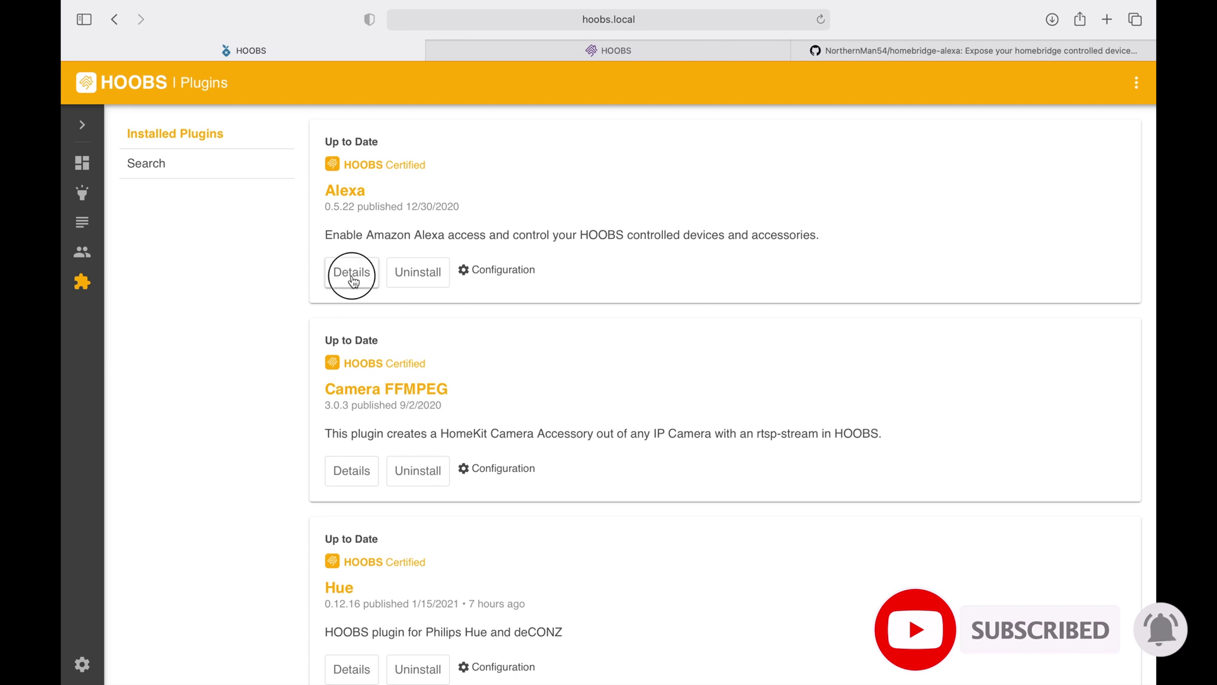
scroll(410, 409, "down", 15)
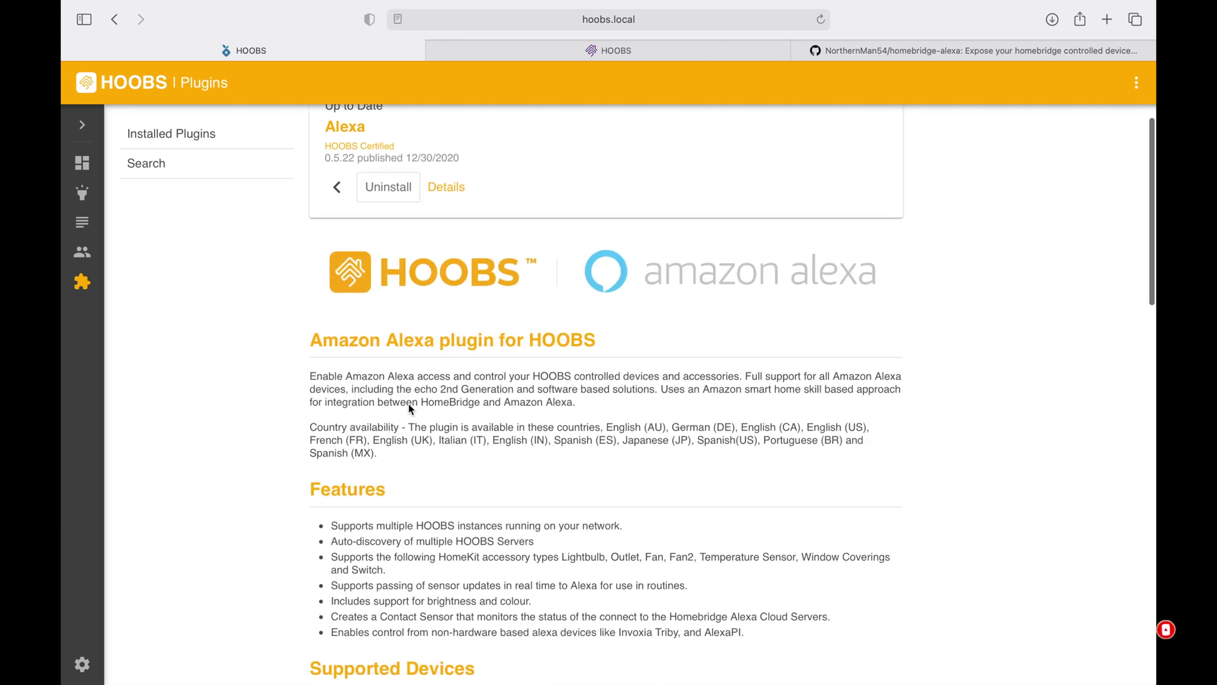
scroll(411, 409, "down", 8)
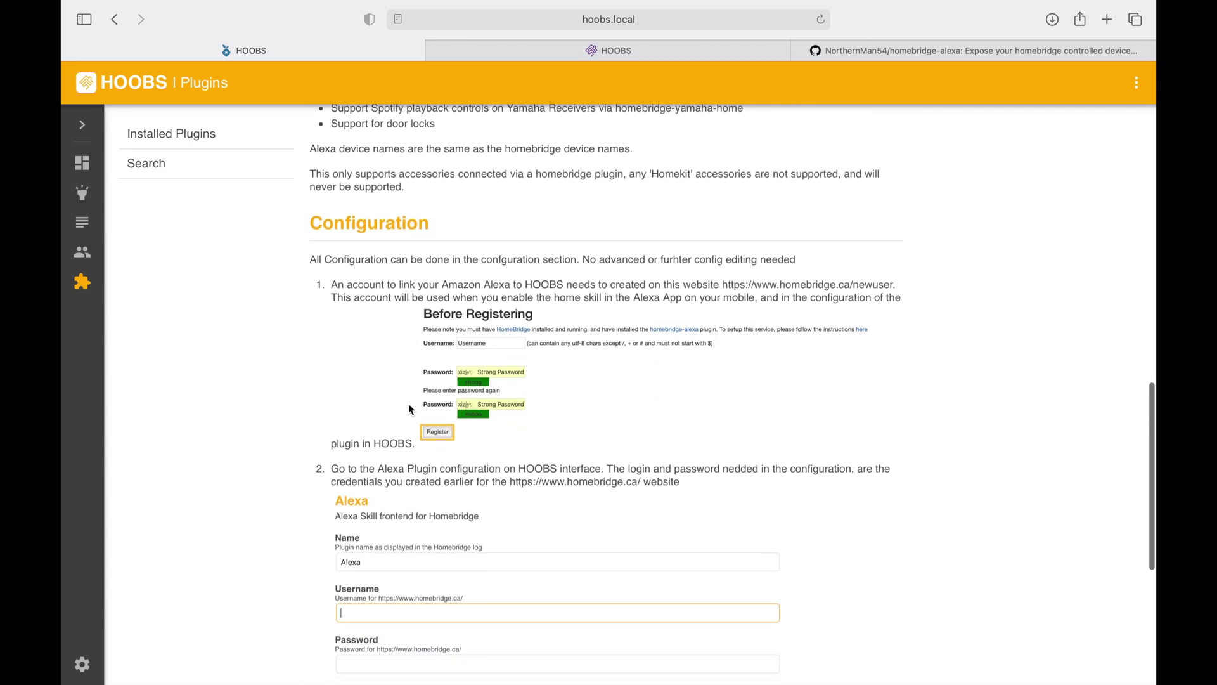
scroll(411, 409, "down", 5)
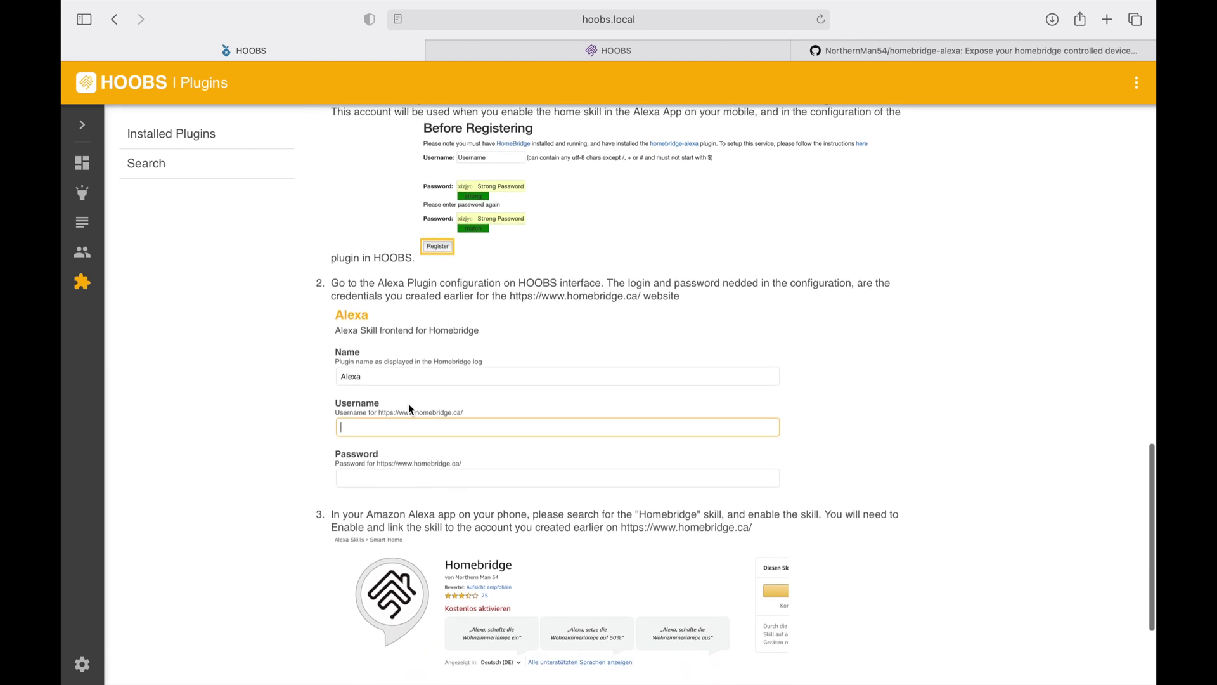
scroll(411, 409, "up", 5)
scroll(411, 409, "up", 3)
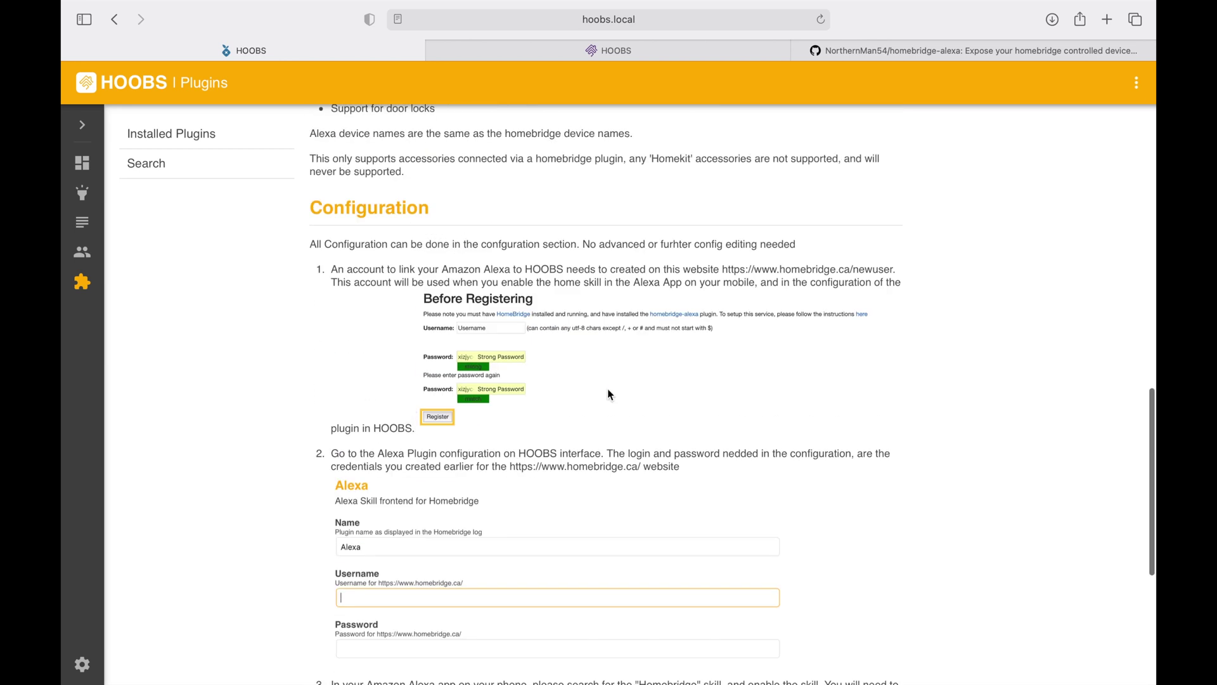
scroll(694, 160, "up", 9)
scroll(694, 160, "down", 4)
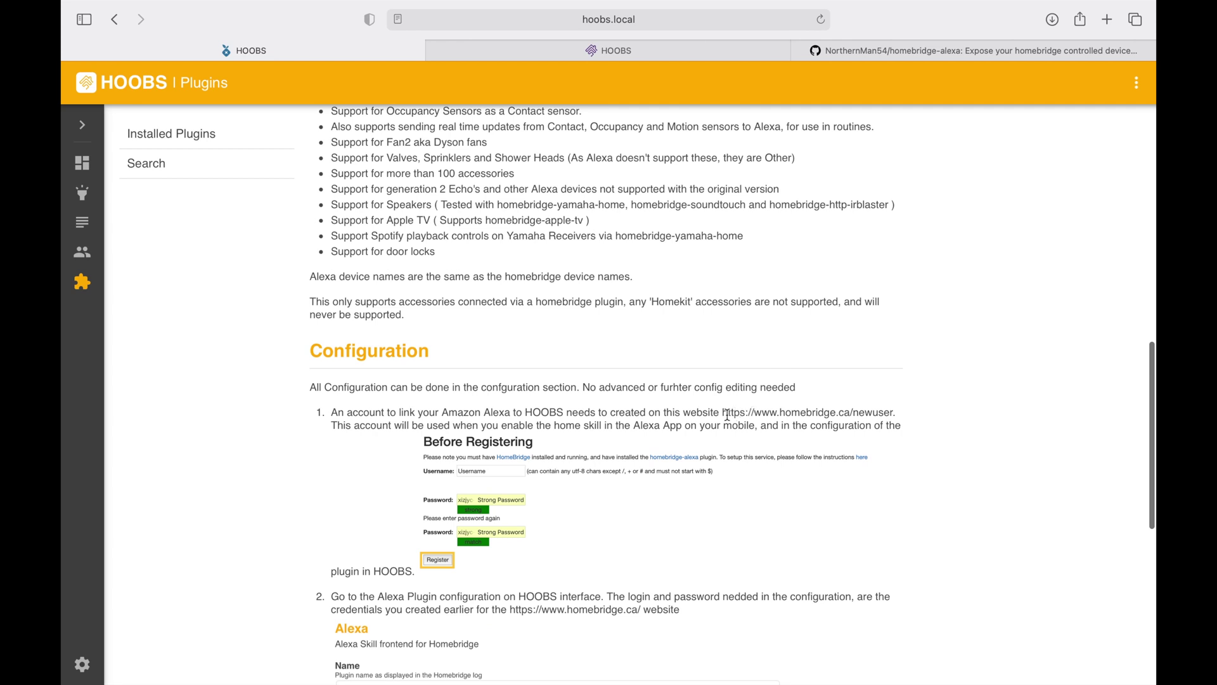
left_click_drag(724, 413, 897, 413)
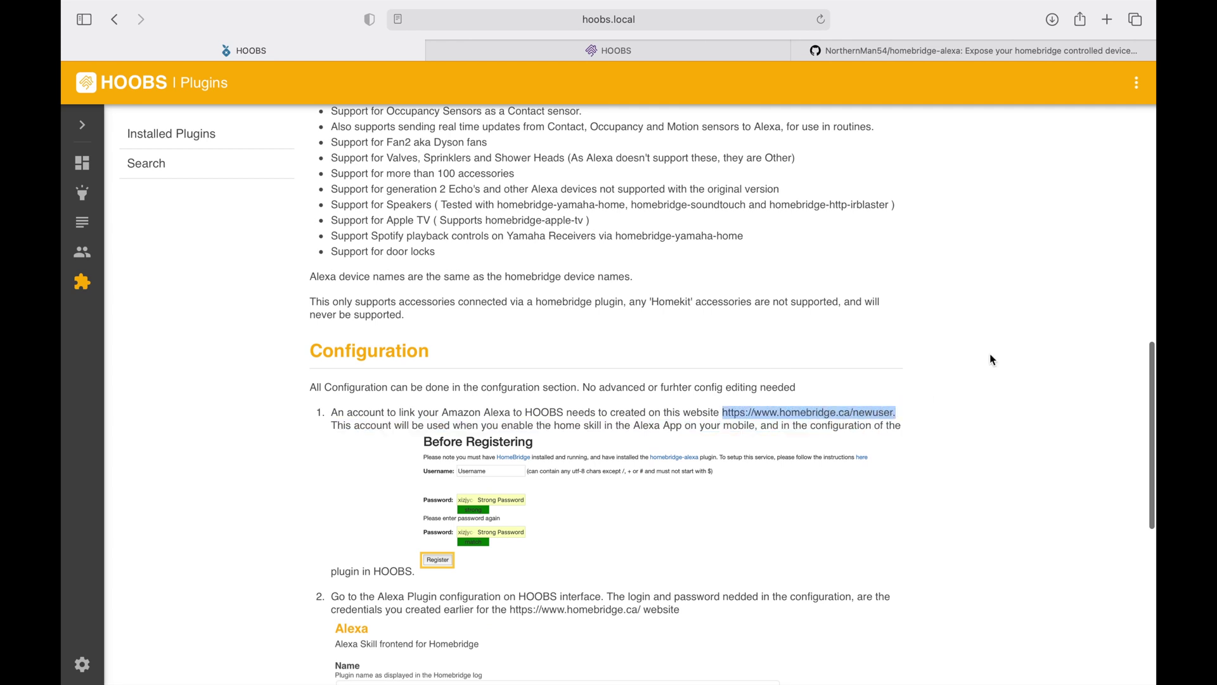
Step: Load the copied homebridge.ca/newuser registration page in a new tab
key("super+c")
key("super+t")
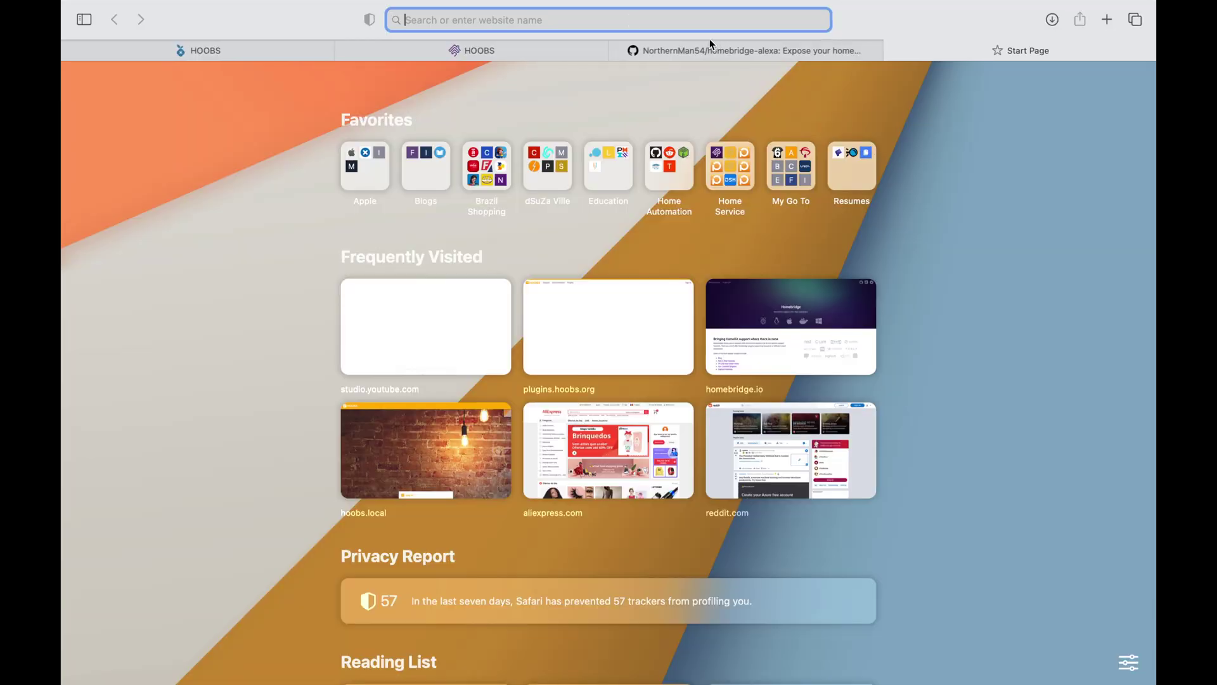
key("super+v")
key("Return")
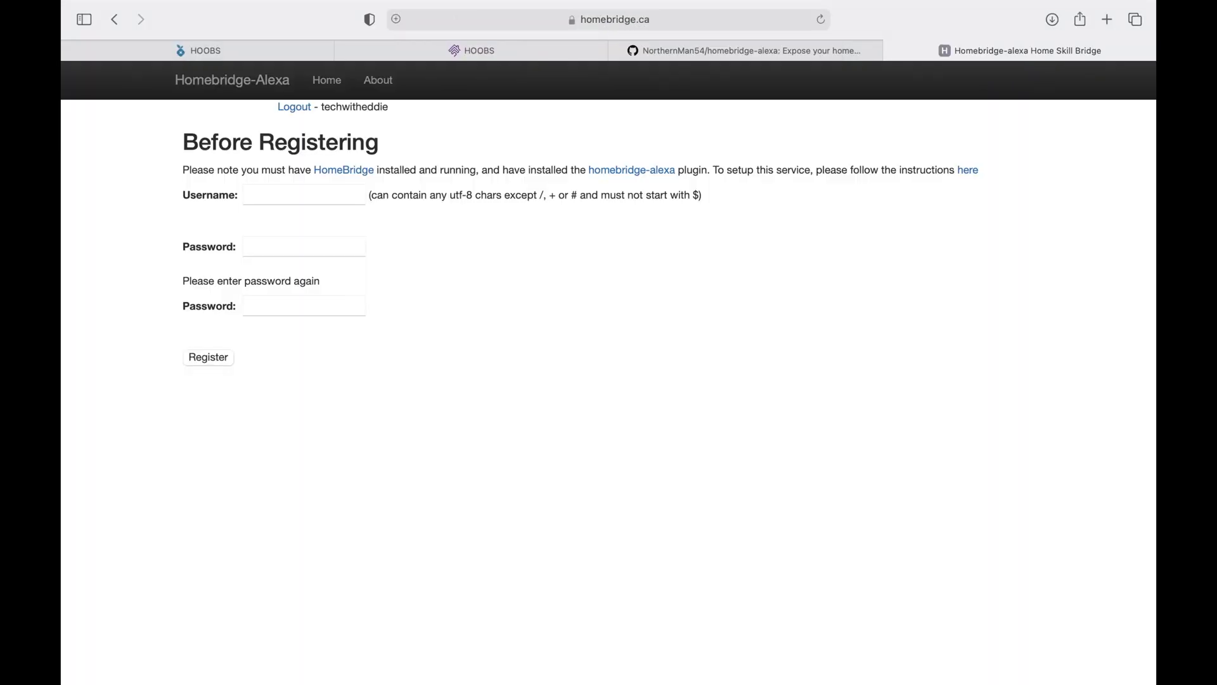
left_click_drag(988, 47, 511, 52)
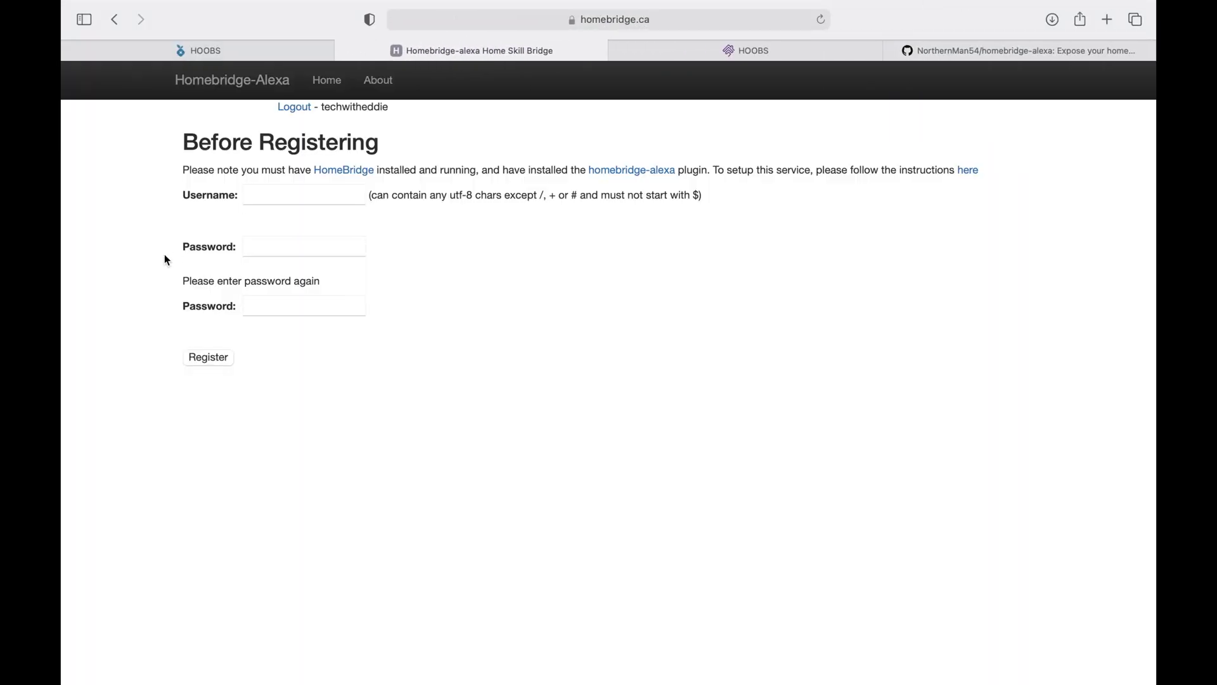
scroll(150, 253, "up", 5)
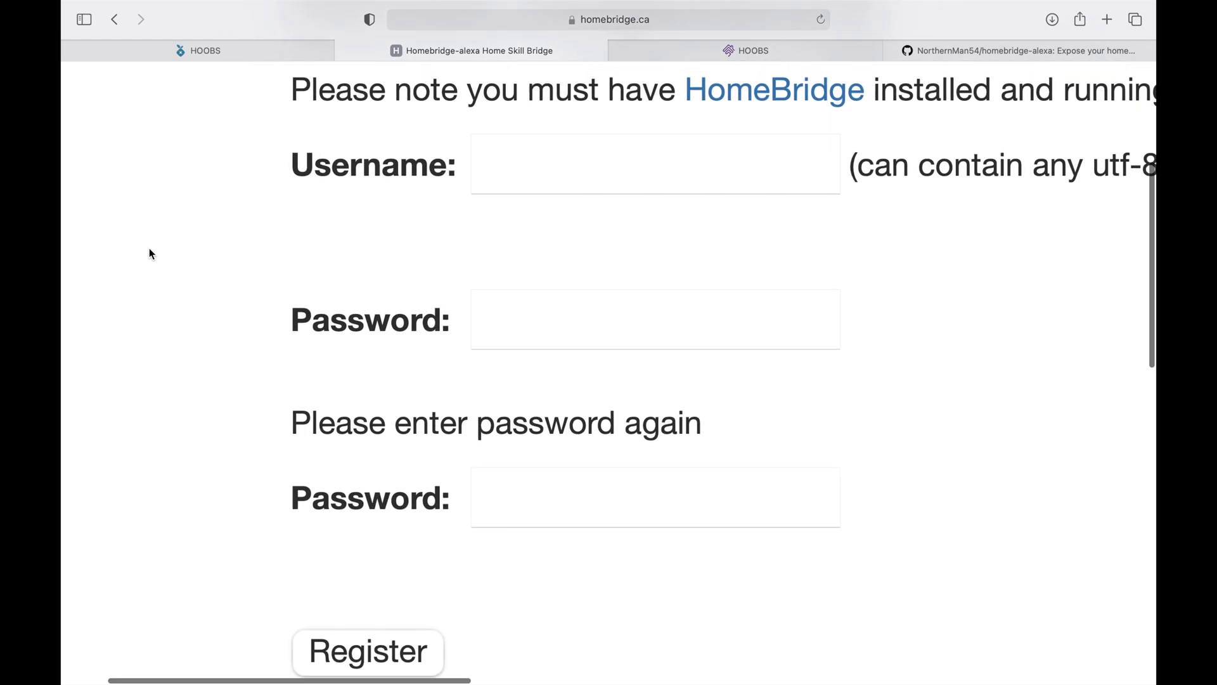
Step: Enter the new account's username, keeping it all lowercase
left_click(539, 149)
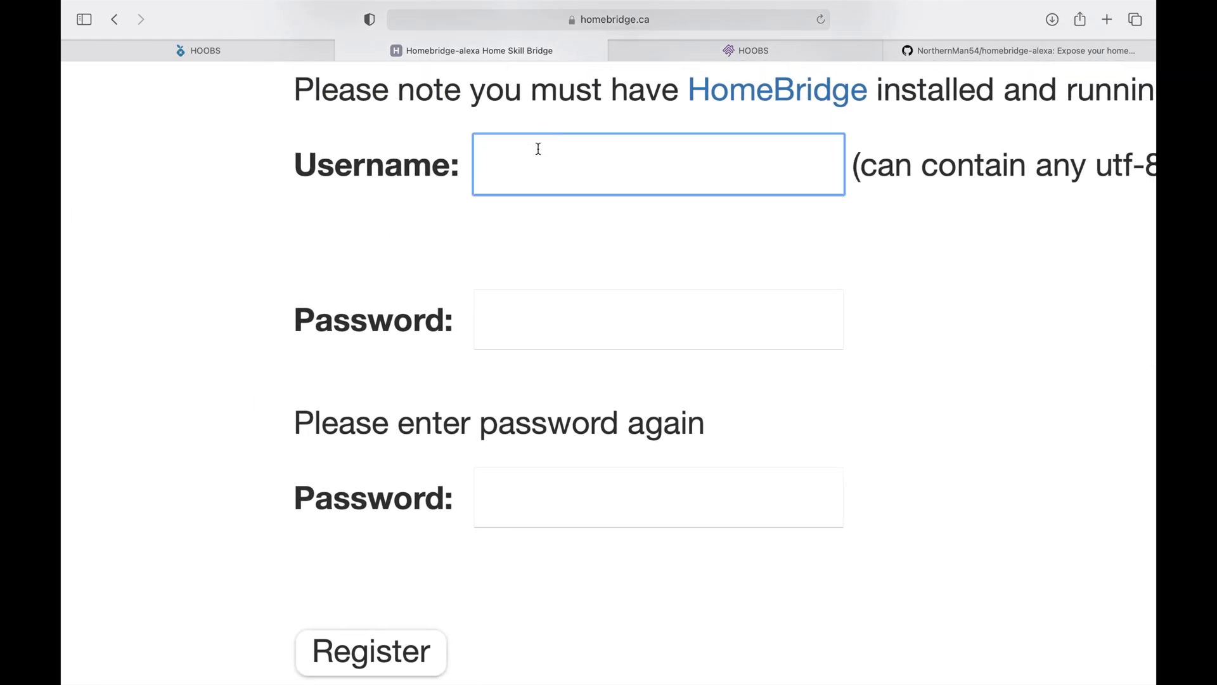
type("youtube")
key("Tab")
key("shift+Tab")
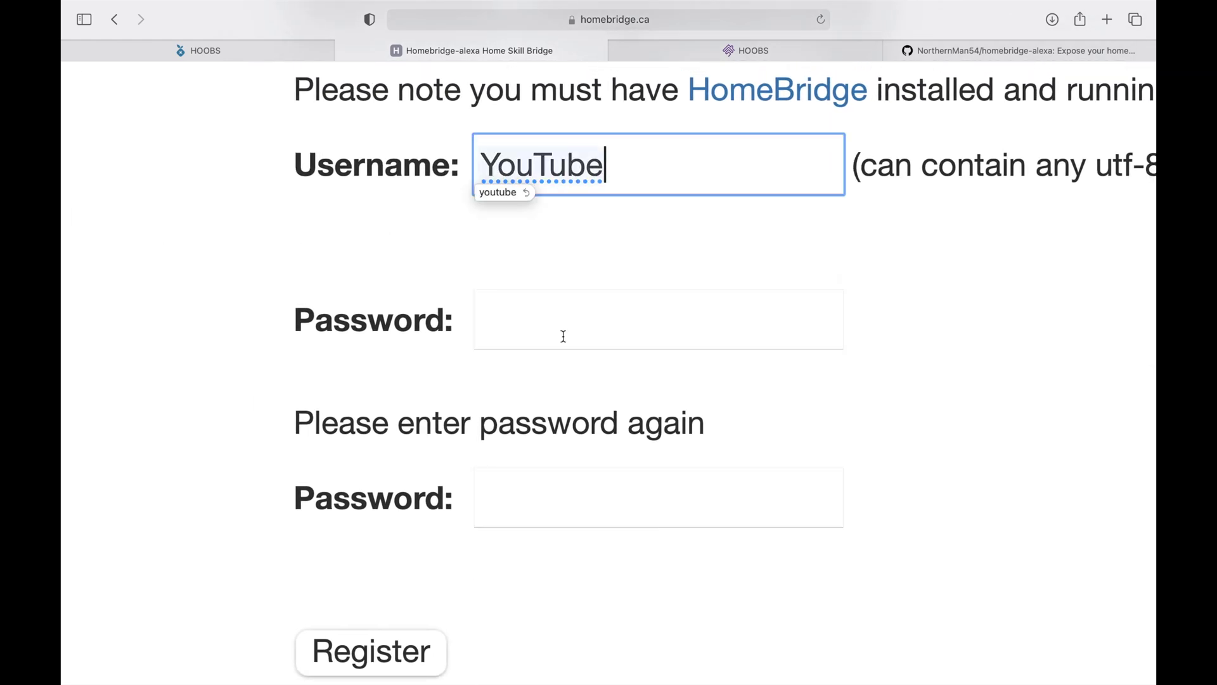
key("super+z")
Step: Enter and confirm the password, register, decline saving it, and enlarge the Account Status page
left_click(522, 339)
type("•••••••••••")
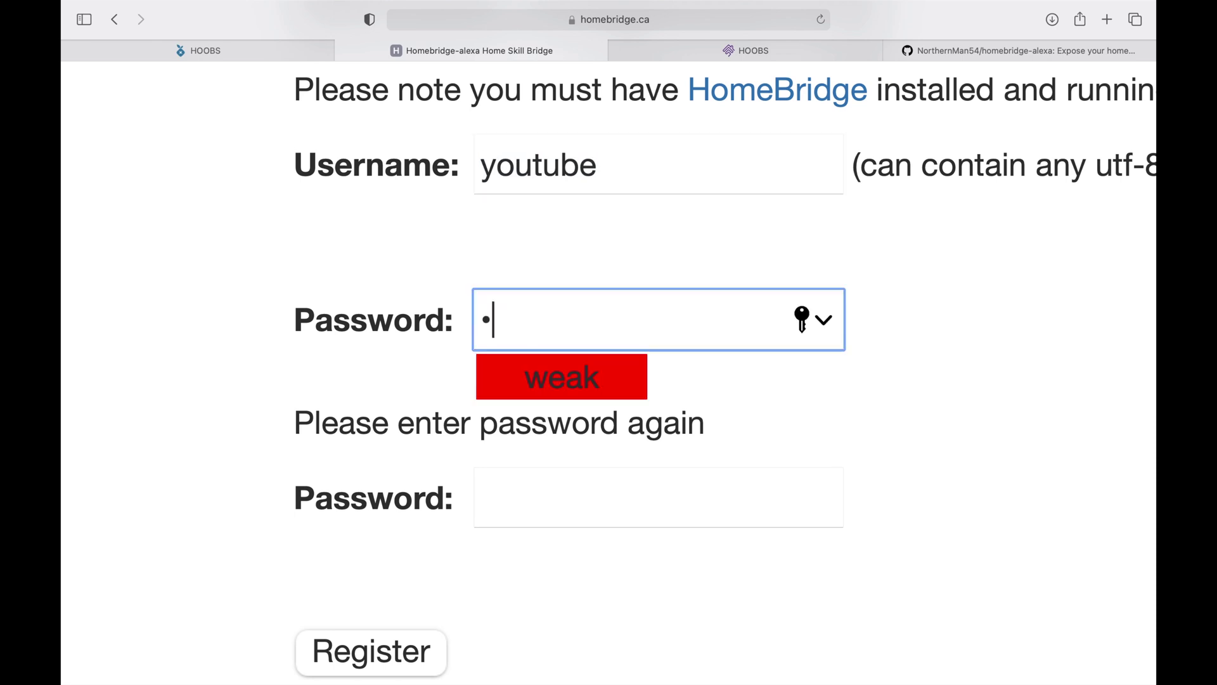
key("Tab")
type("•••••••••••")
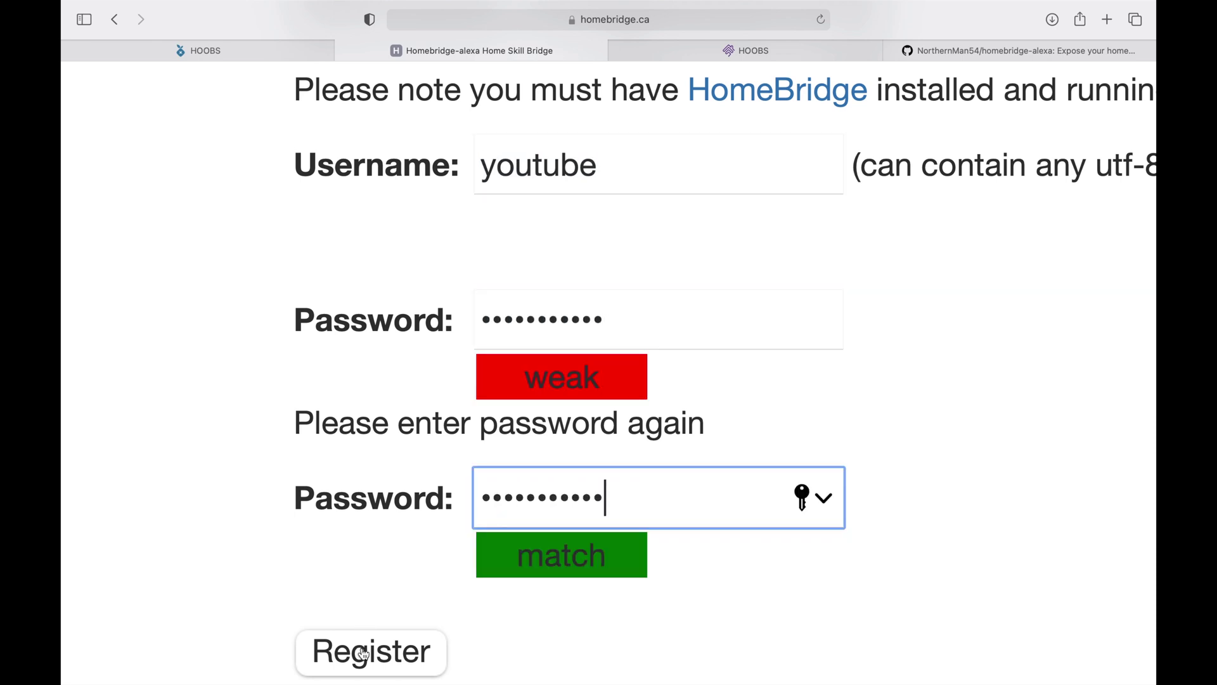
left_click(362, 652)
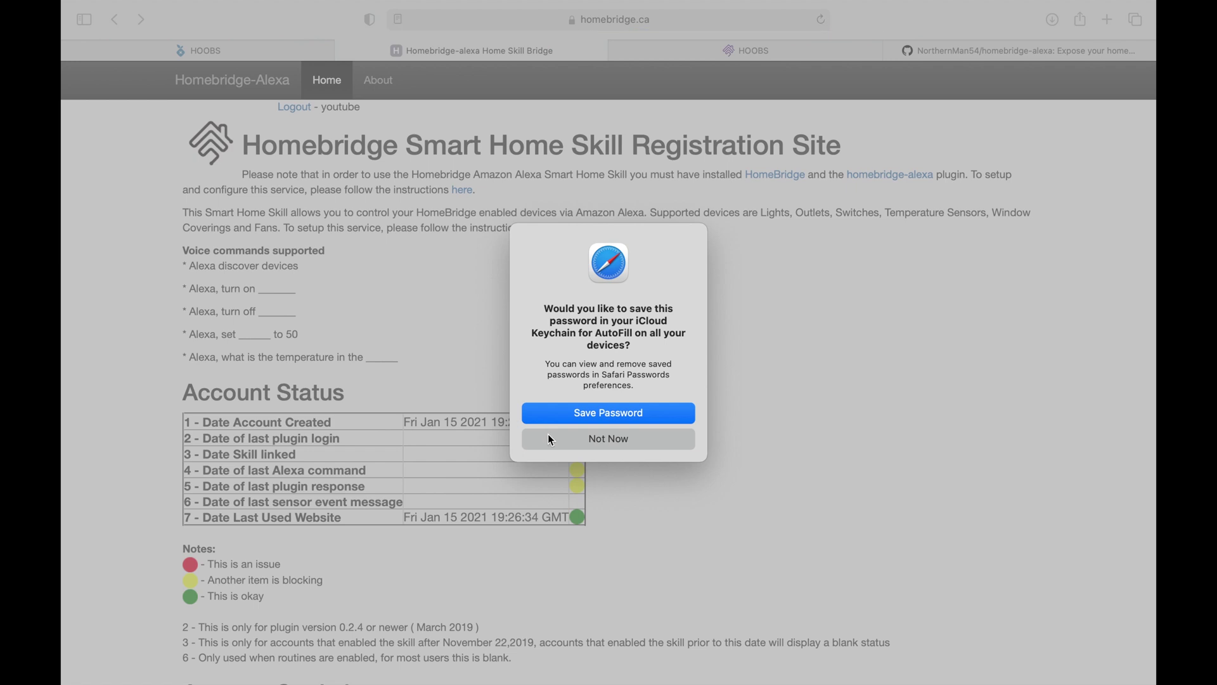
left_click(549, 437)
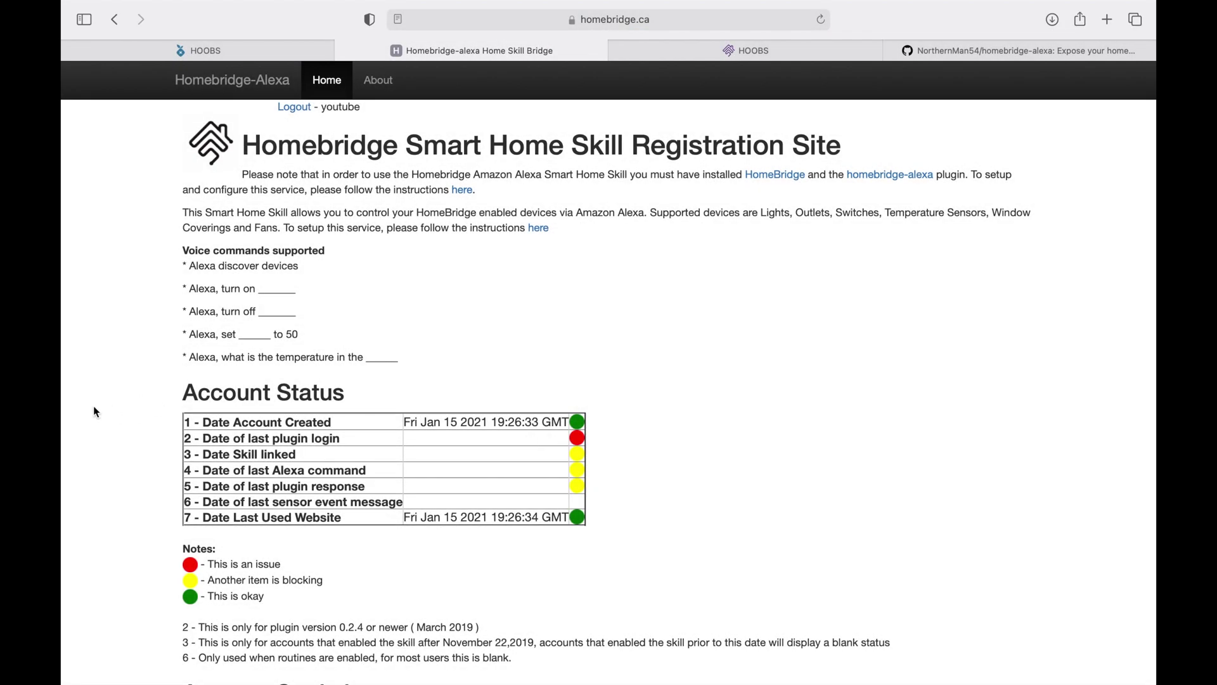
key("super+plus")
key("super+plus")
key("super+plus")
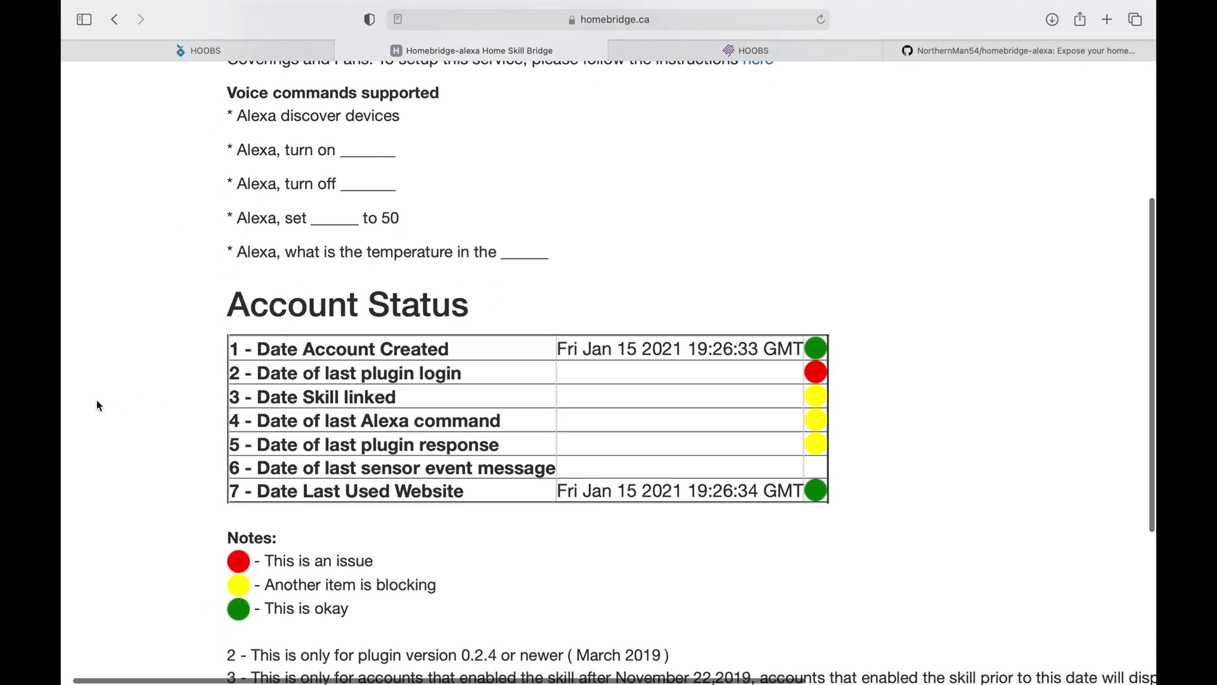
scroll(210, 406, "down", 1)
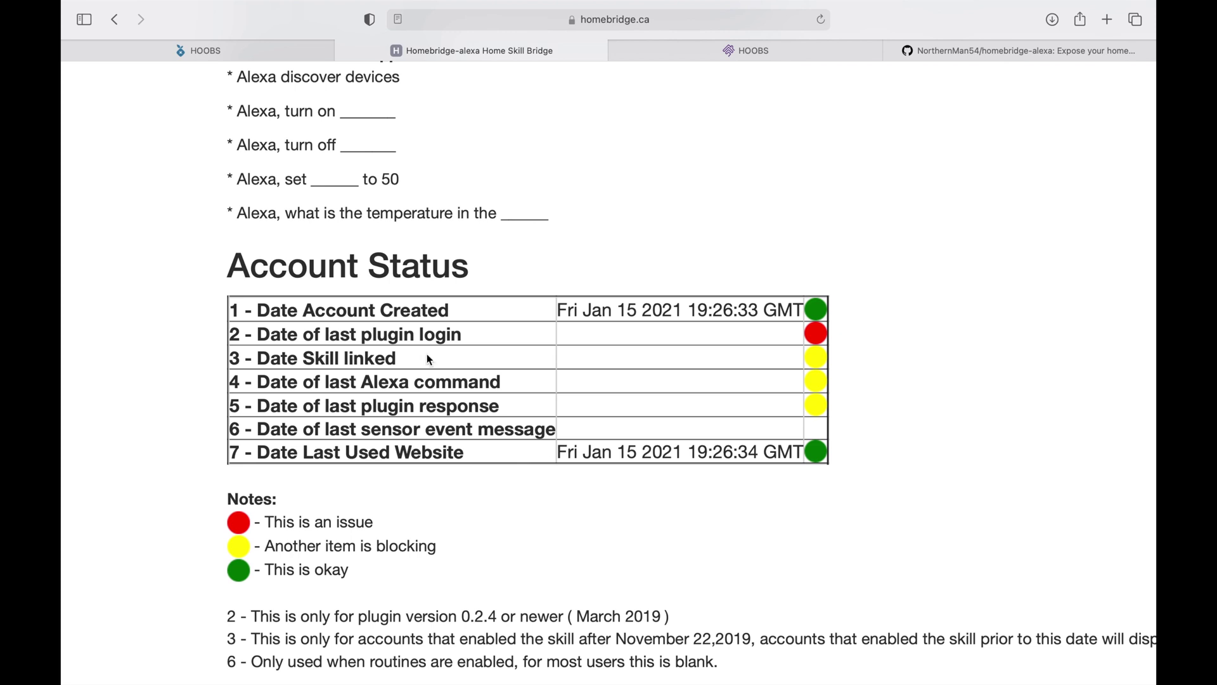
Step: Fill in the homebridge.ca username and password in the Alexa plugin configuration and save
left_click(264, 45)
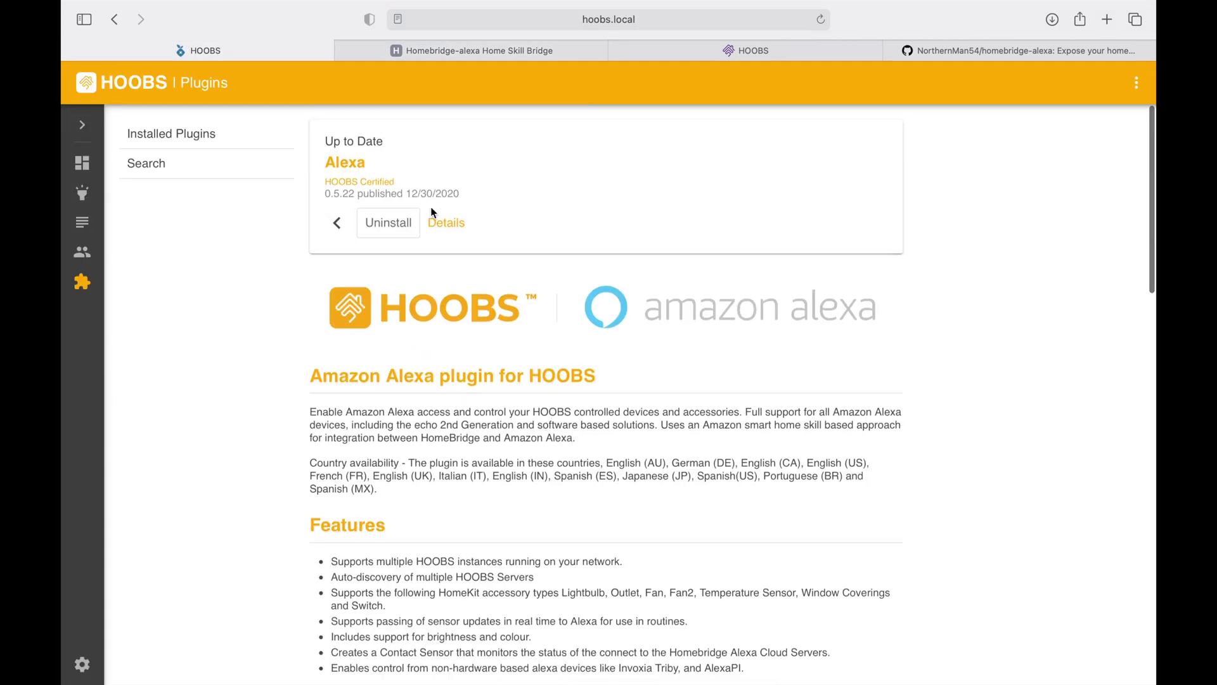
left_click(379, 227)
left_click(338, 224)
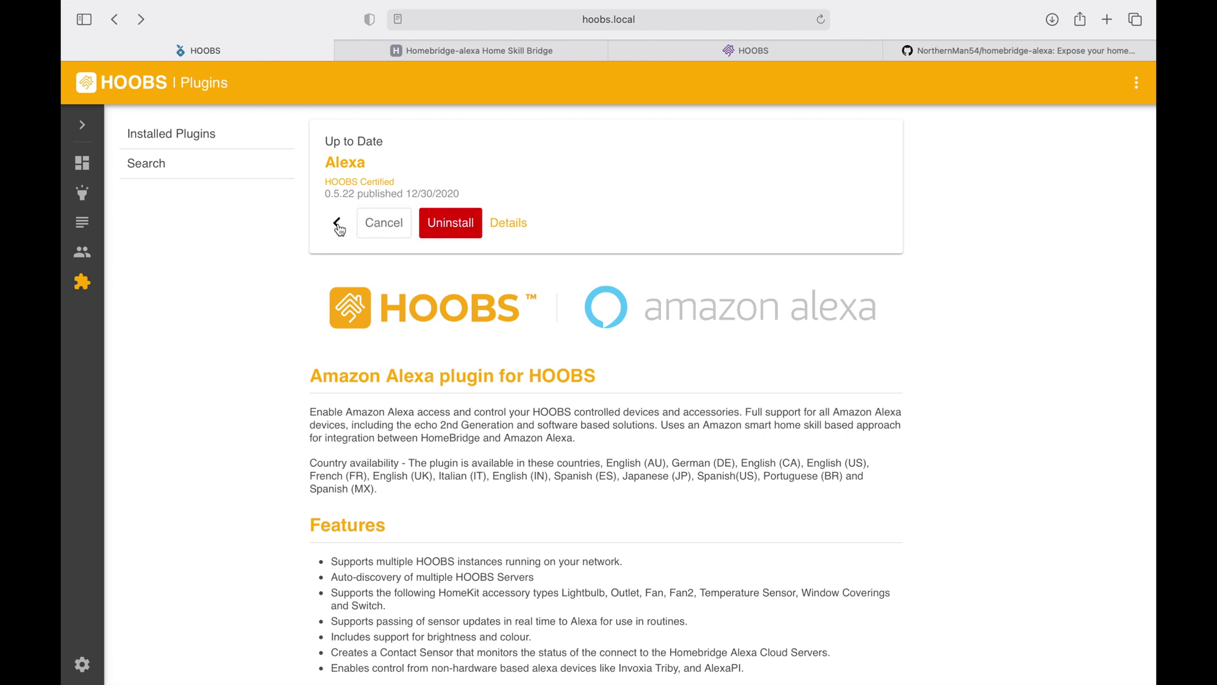
left_click(442, 286)
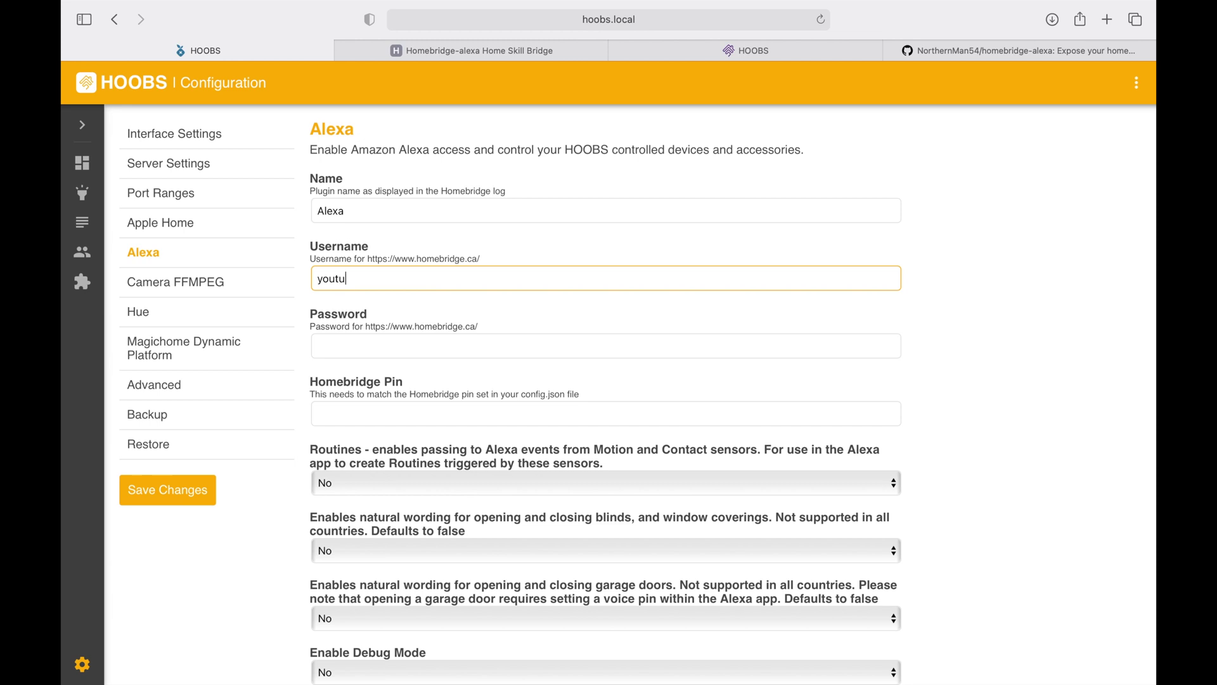
left_click(416, 349)
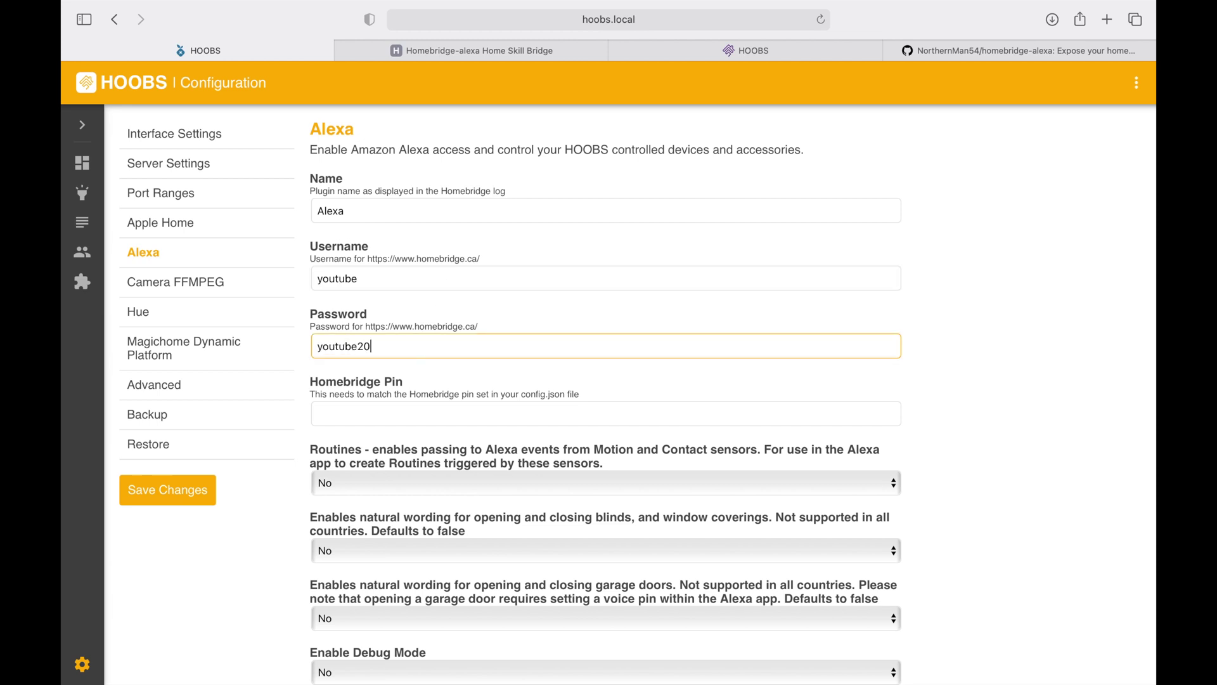
left_click(192, 506)
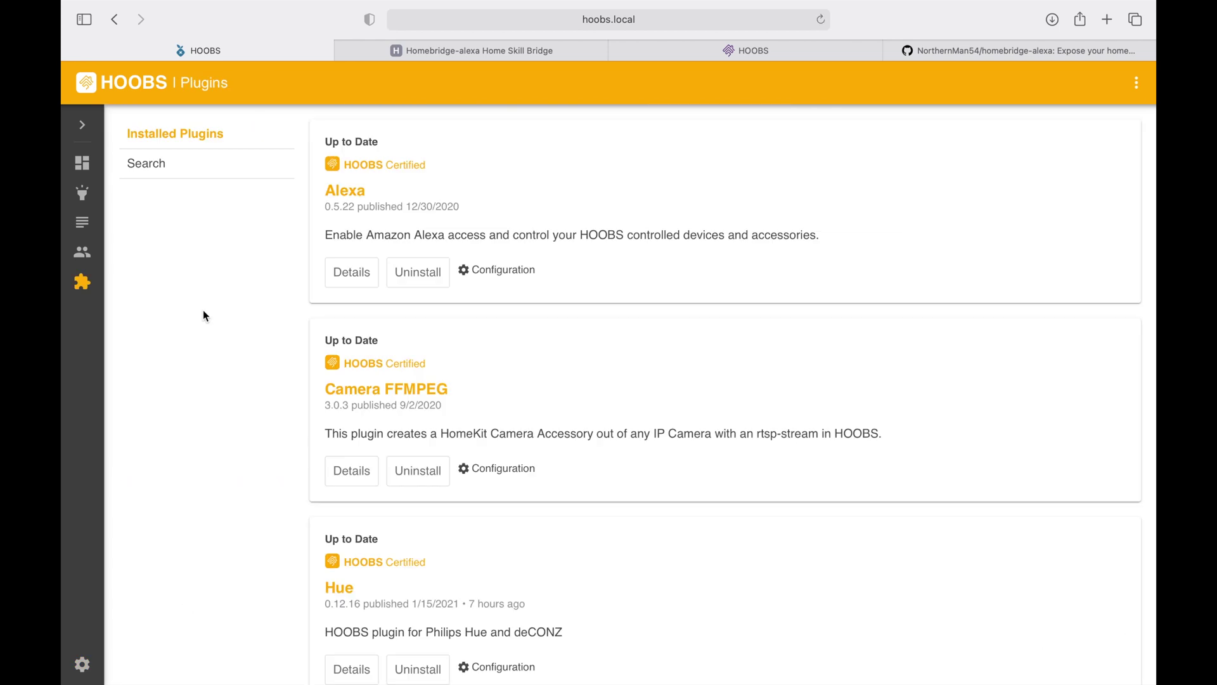
Step: Check the HOOBS log for Alexa discovering 31 devices, then open the accessories overview
left_click(83, 222)
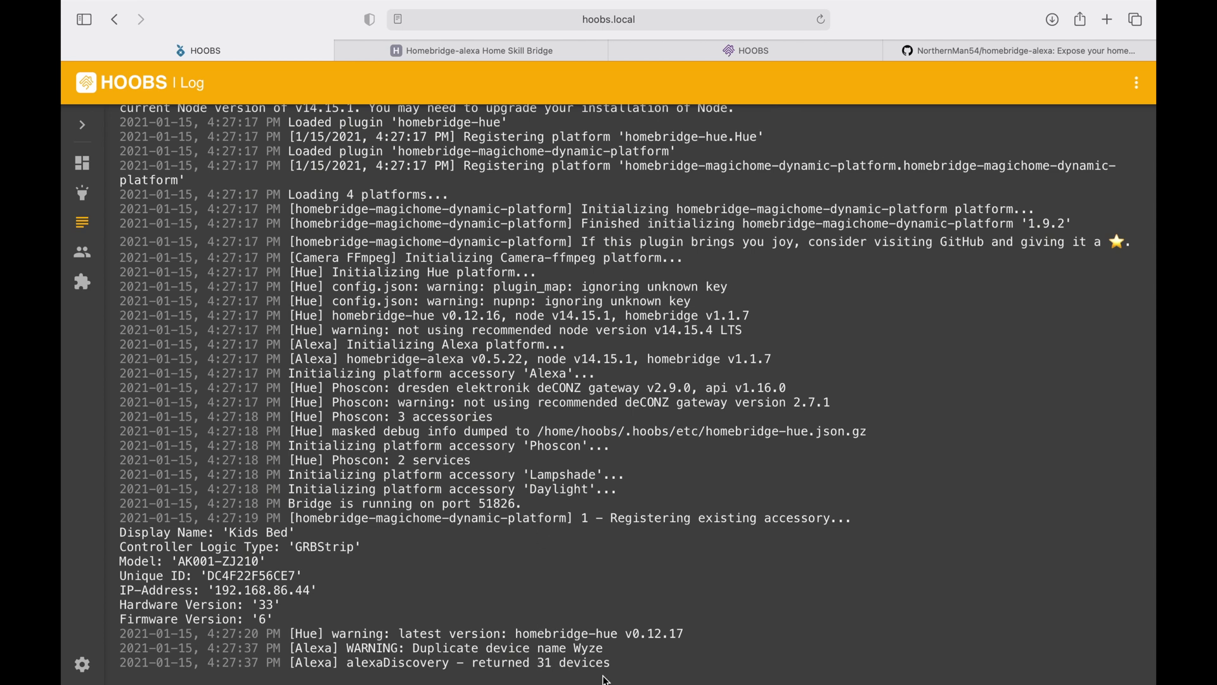
left_click(83, 193)
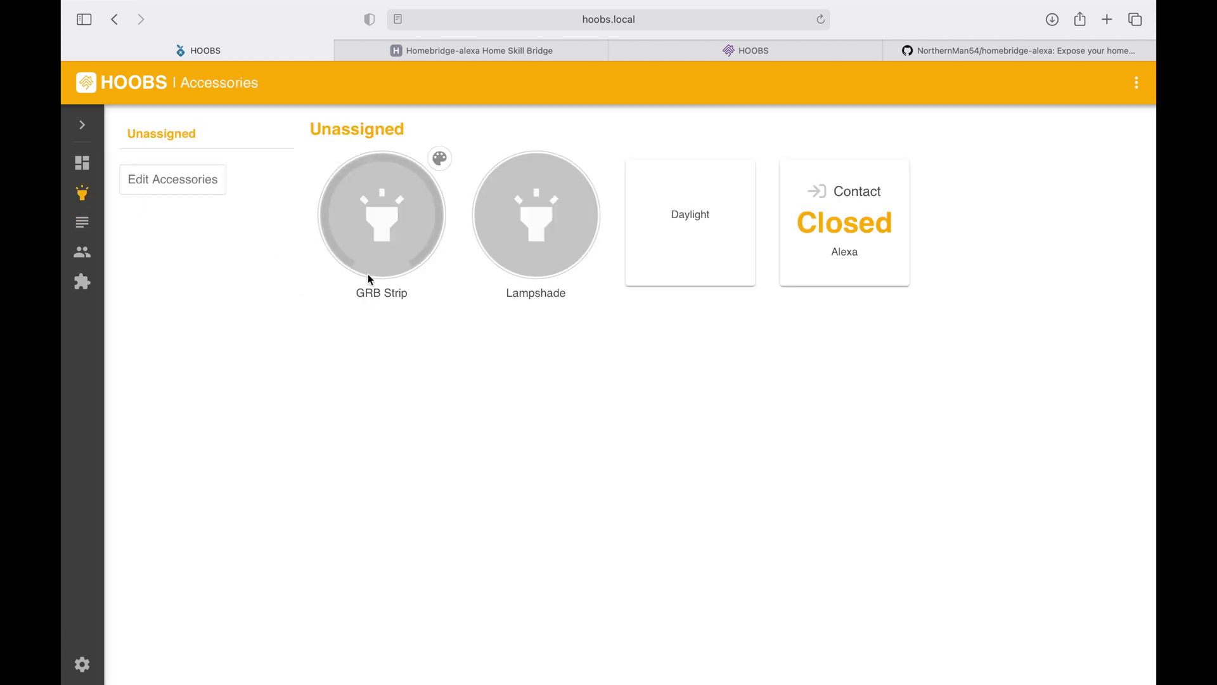
left_click(490, 55)
Step: Switch to the 192.168.86.101 HOOBS server and scroll through its Accessories grid
left_click(683, 50)
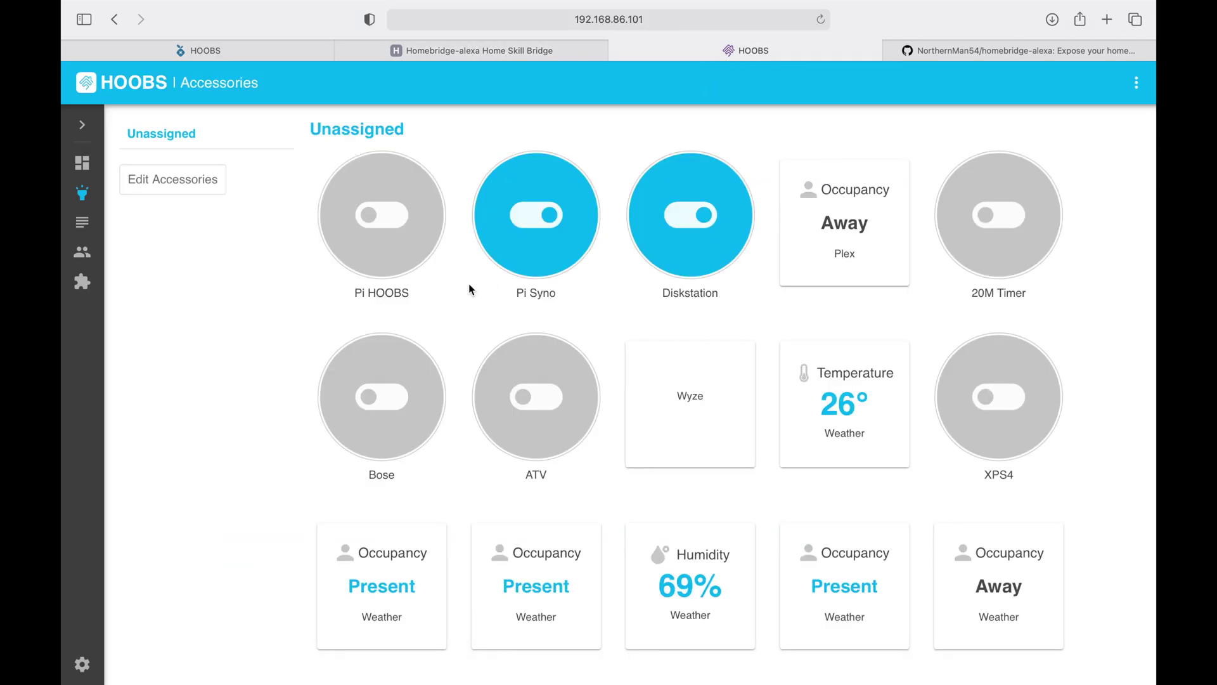
scroll(469, 285, "down", 5)
scroll(469, 284, "up", 10)
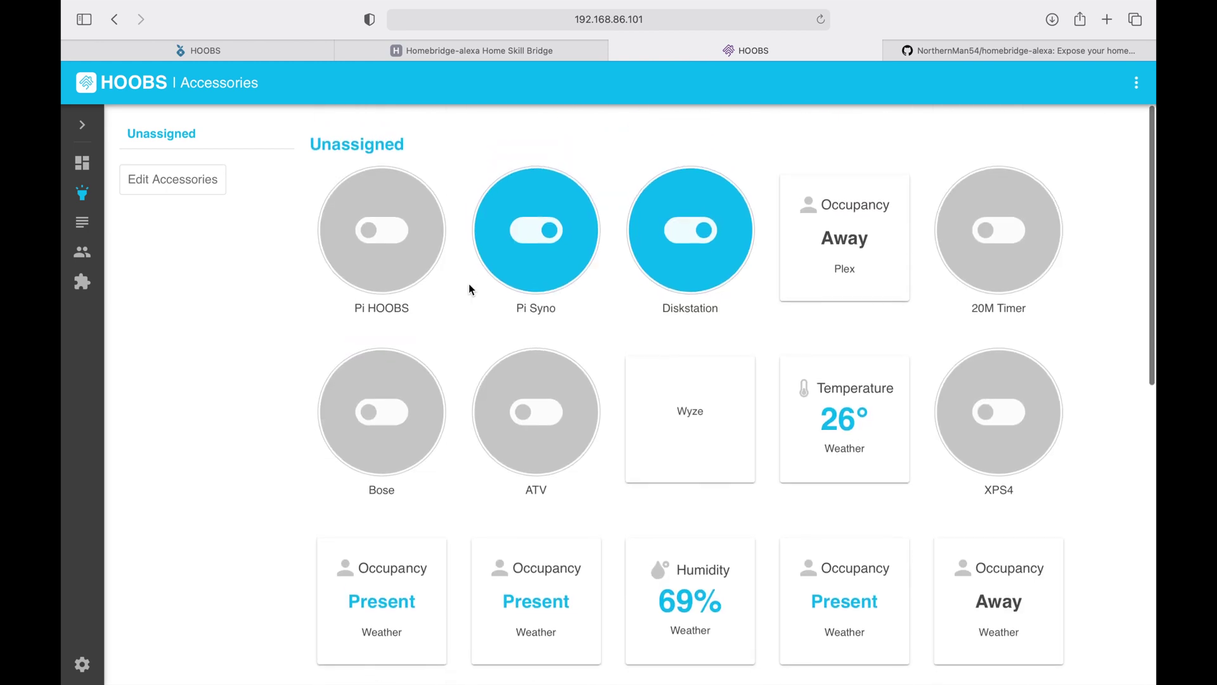
scroll(469, 284, "down", 5)
scroll(469, 284, "down", 3)
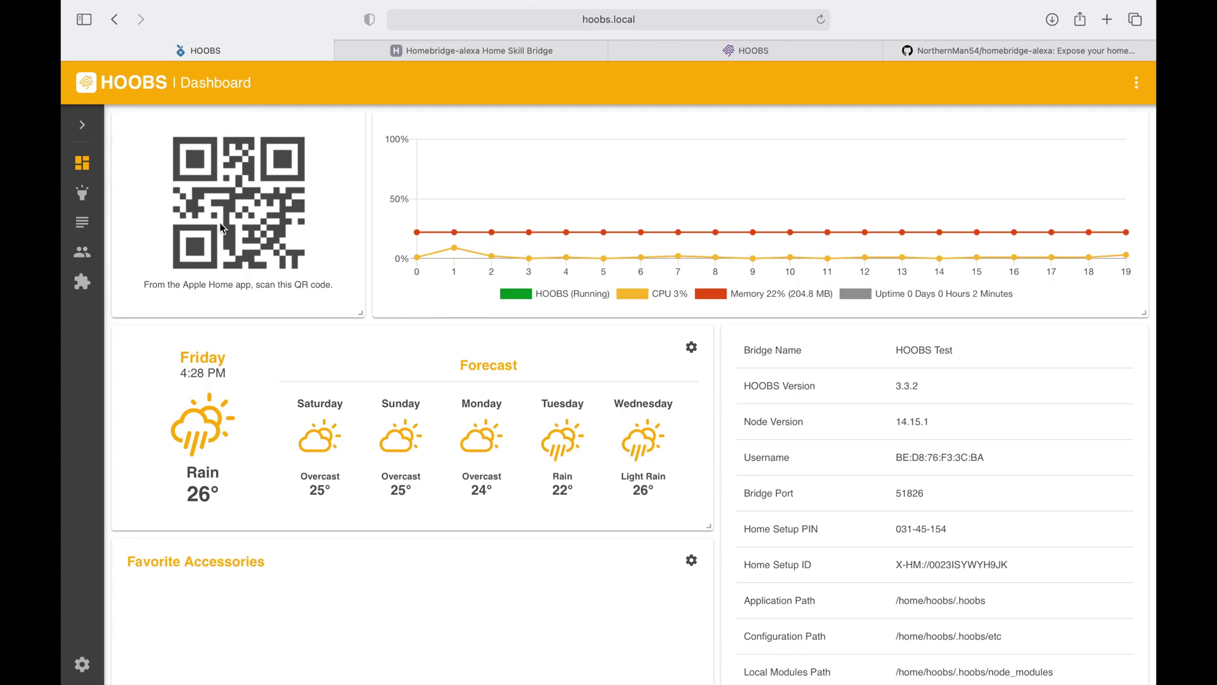
Step: Reload the homebridge.ca Account Status page to confirm plugin login, skill linking and Alexa commands
mouse_move(185, 6)
left_click(505, 50)
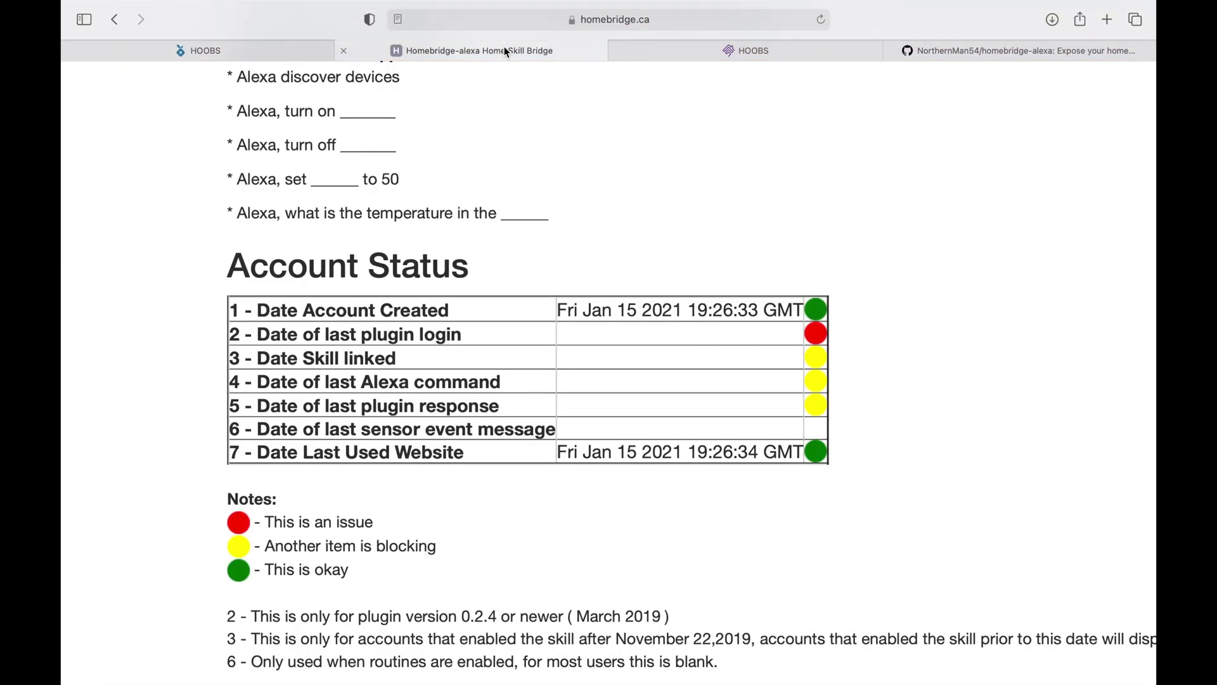
left_click(823, 18)
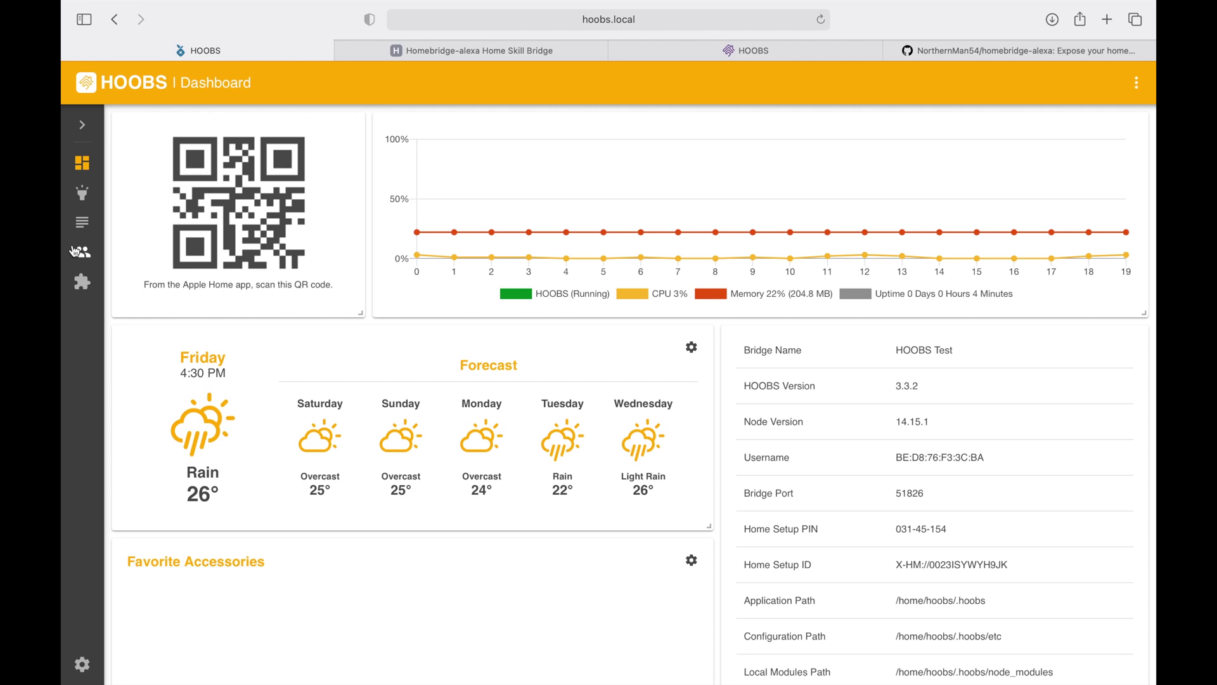
Step: Open the HOOBS log to see Alexa's TurnOn/TurnOff commands for the Lampshade
left_click(88, 226)
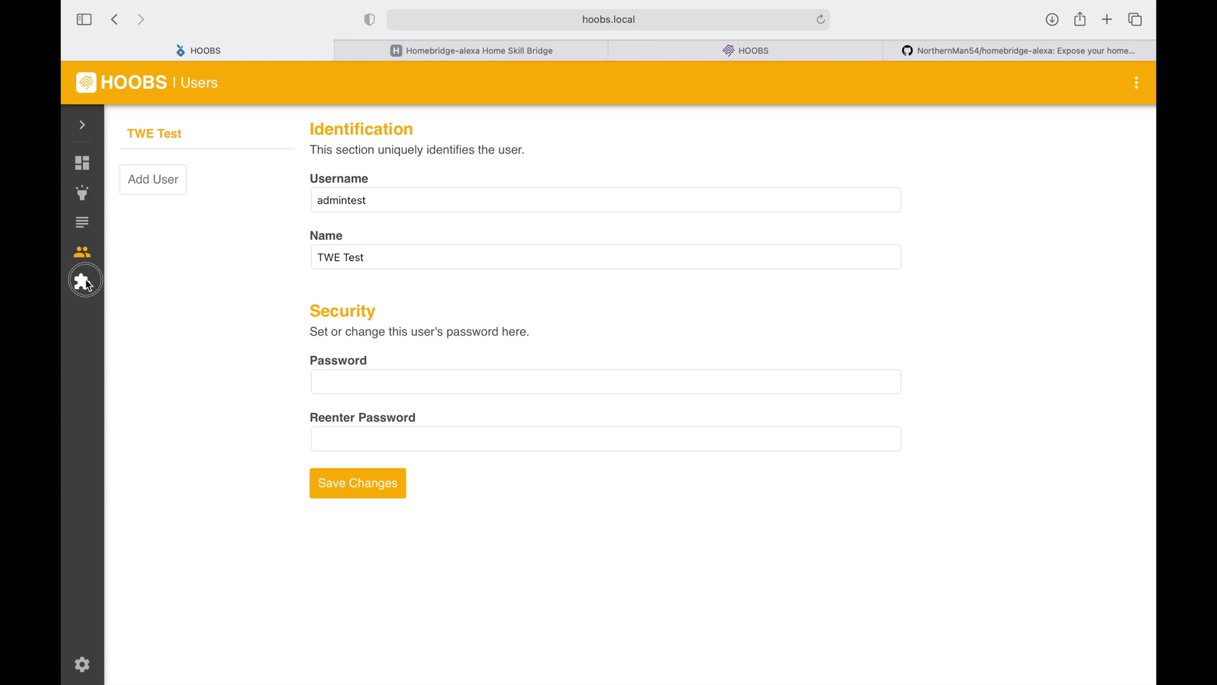
Step: In the Alexa plugin's configuration, change the deviceList handling from 'allow' to 'deny'
left_click(82, 282)
left_click(494, 270)
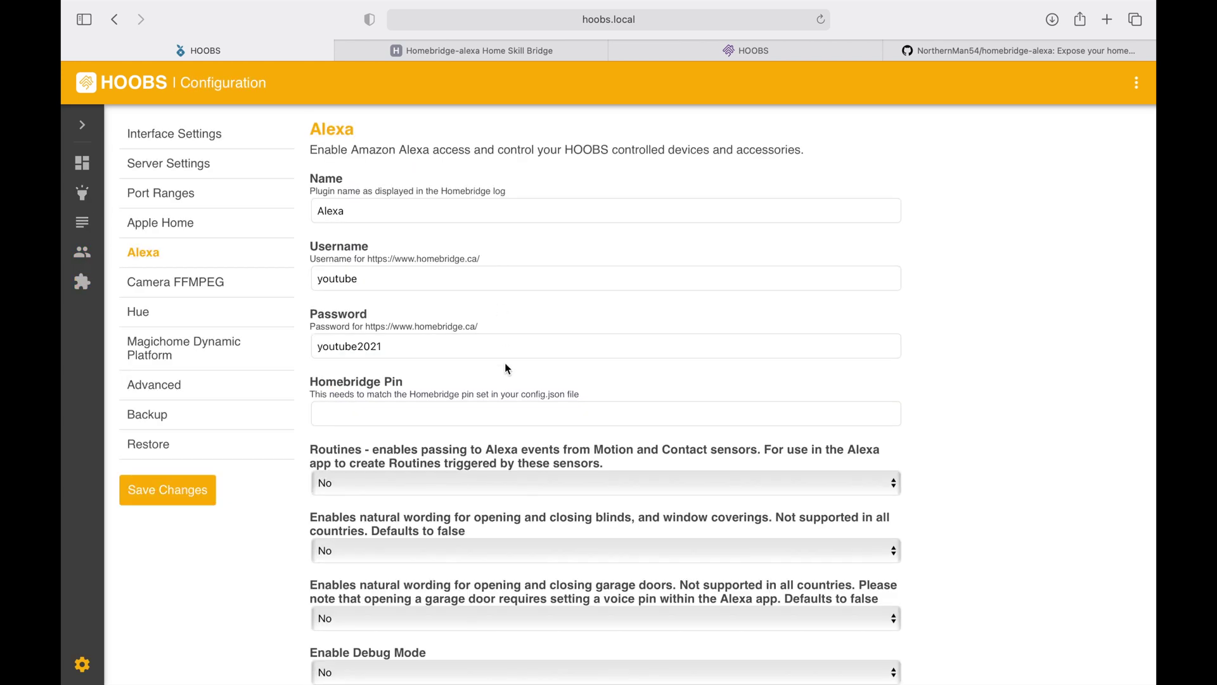
scroll(508, 368, "down", 10)
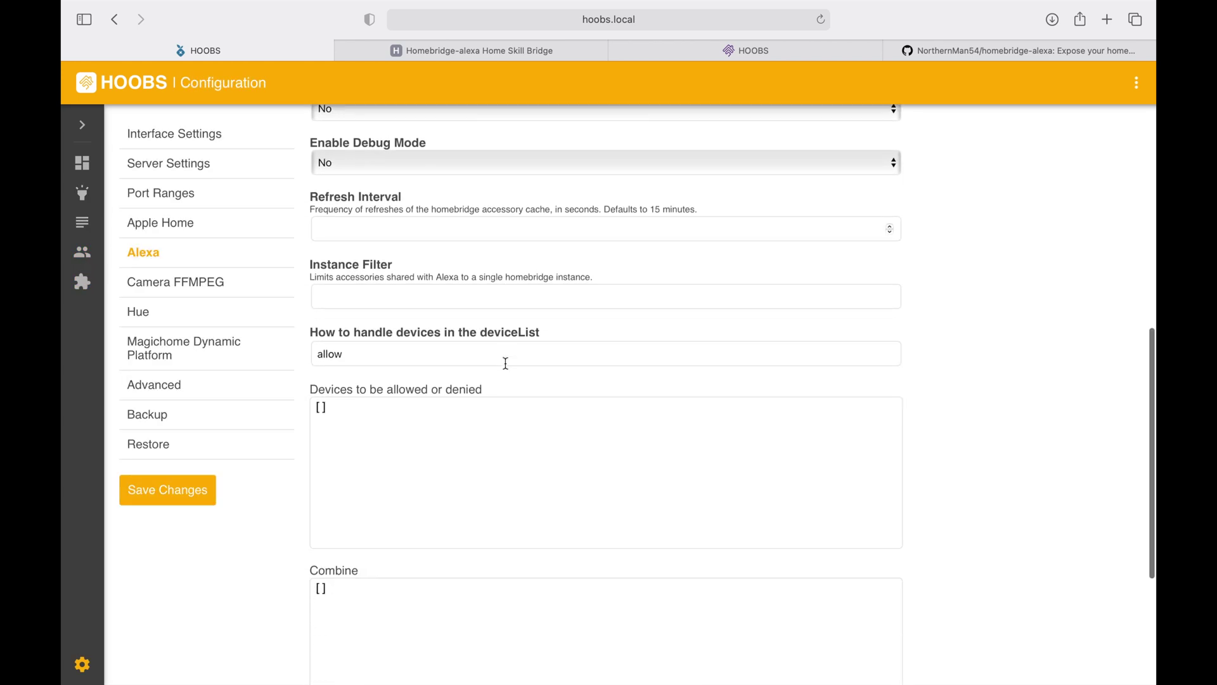
scroll(507, 365, "down", 2)
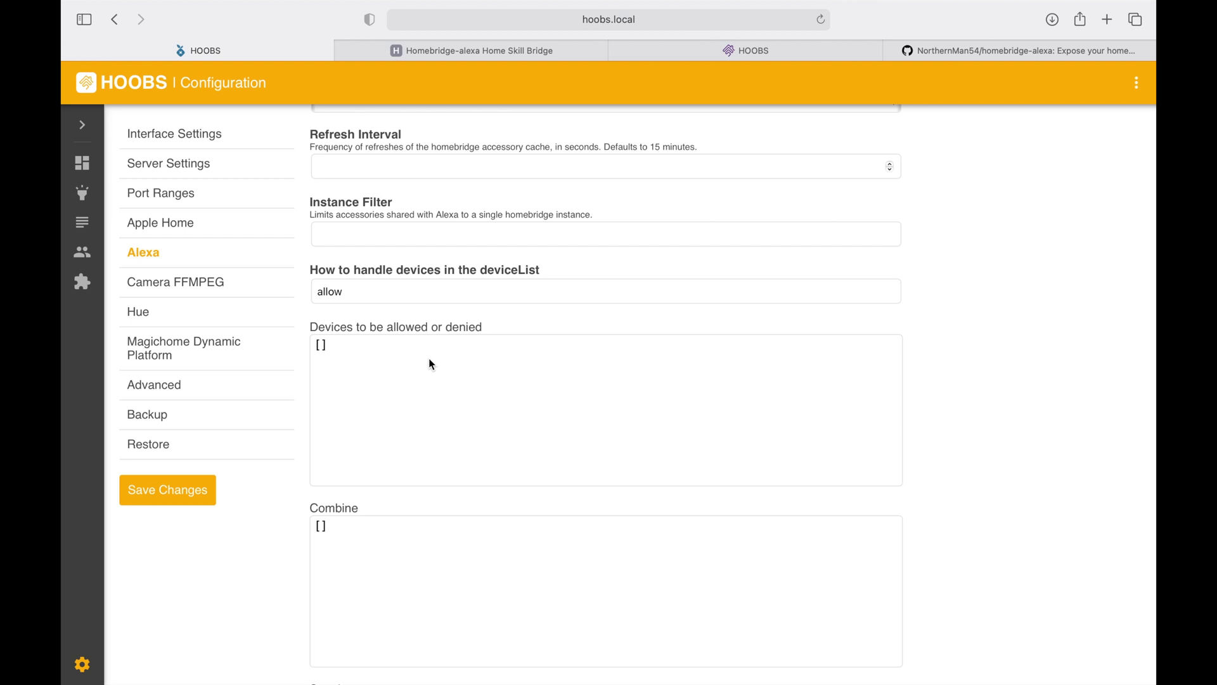
left_click(388, 297)
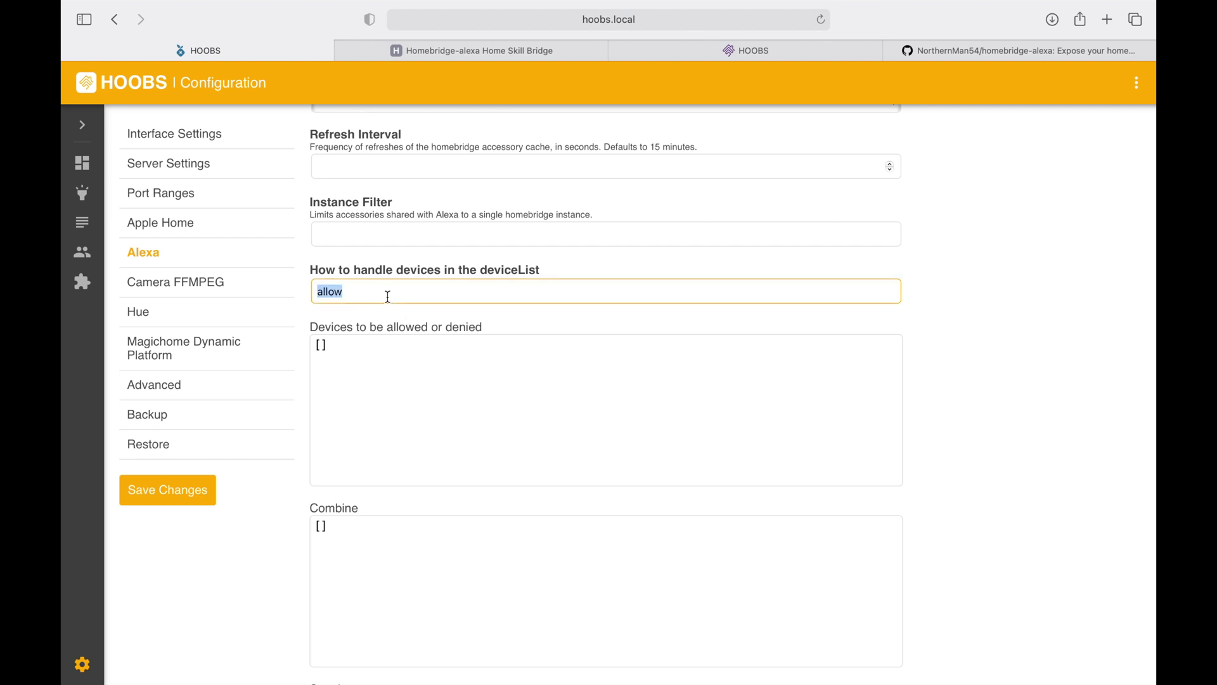
type("deny")
left_click(322, 343)
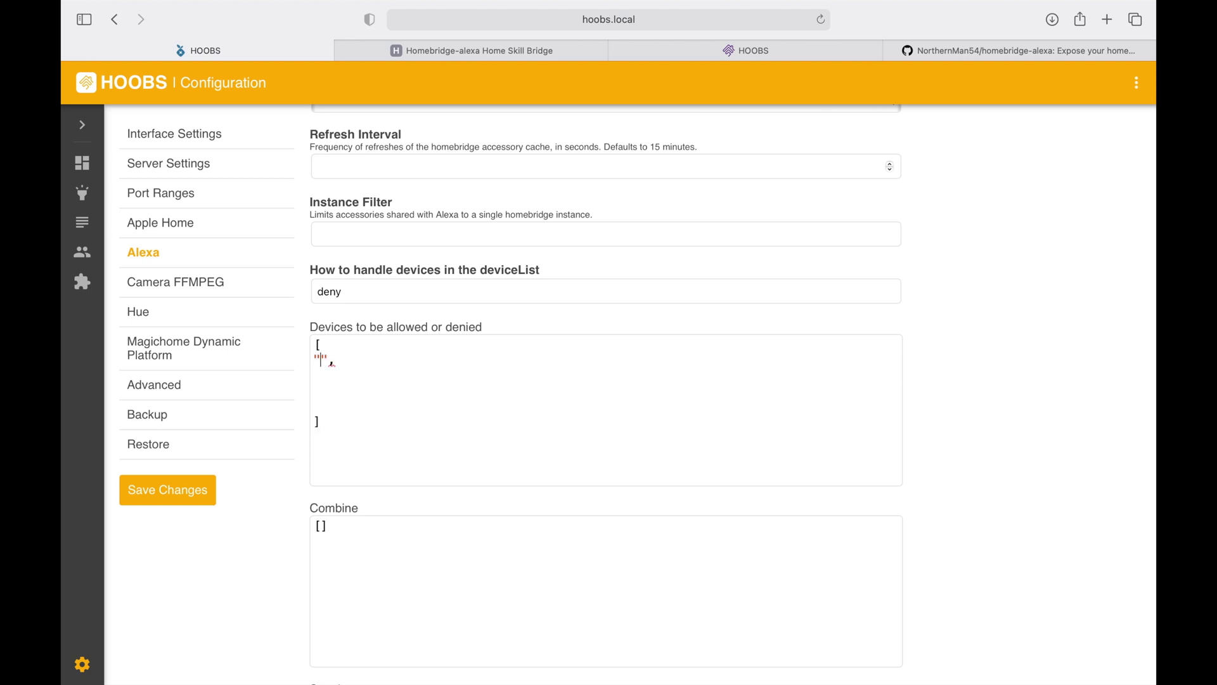
Step: Copy the device-name list from Notes for the HOOBS settings page
key("ctrl+Left")
left_click_drag(620, 155, 622, 357)
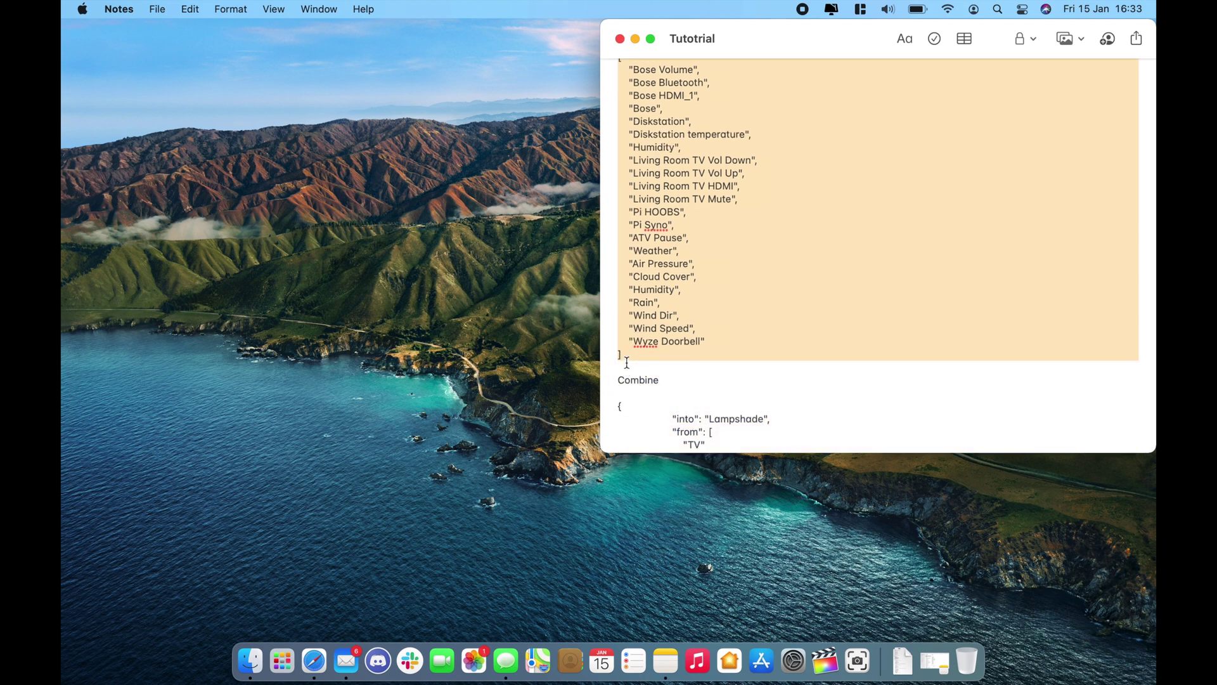
key("super+c")
key("ctrl+Right")
Step: Paste the copied device list (Bose Volume, Bose Bluetooth, Bose HDMI_1 … Wyze Doorbell) over the empty Devices entry
triple_click(358, 369)
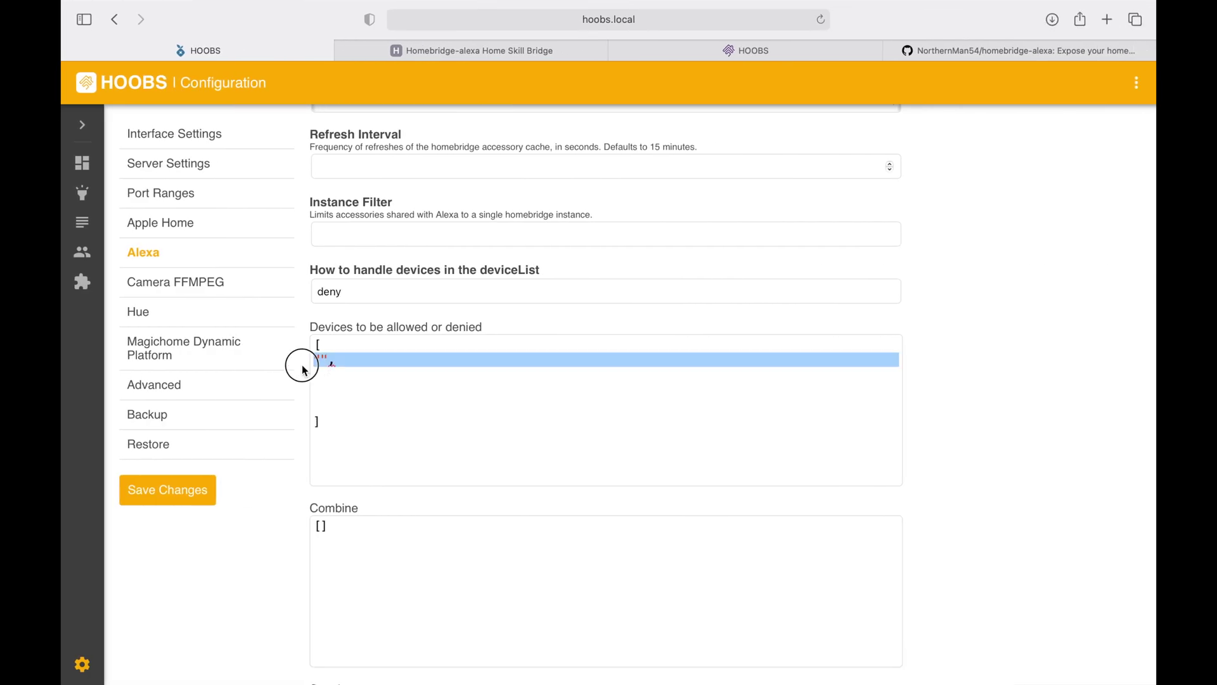
key("super+v")
scroll(445, 411, "up", 15)
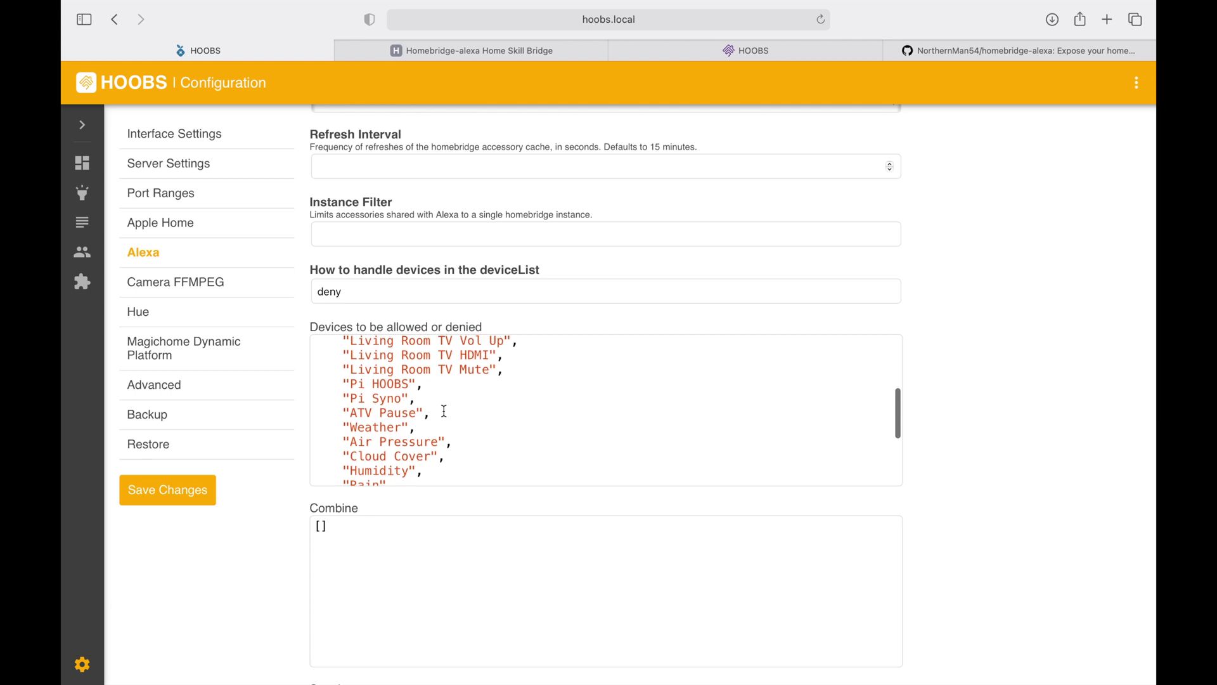
scroll(444, 411, "down", 10)
scroll(444, 411, "down", 1)
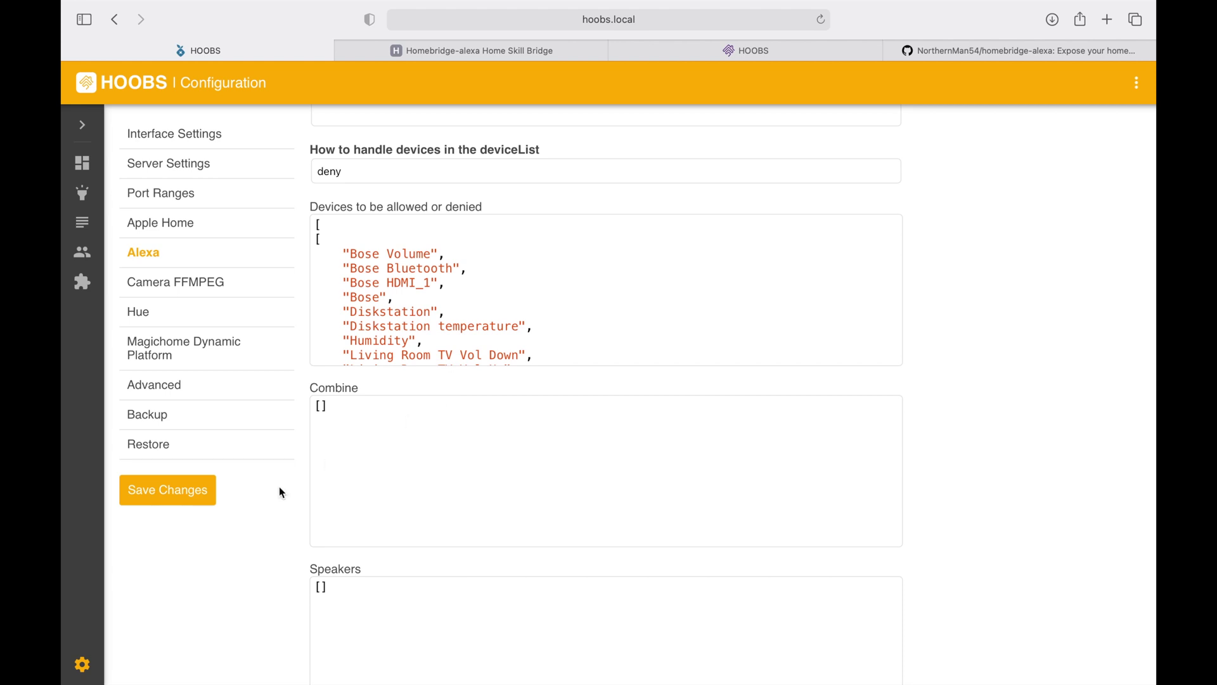
Step: Save the Alexa configuration and confirm the deny list ends at 'Wyze Doorbell' after the bridge restarts
left_click(161, 500)
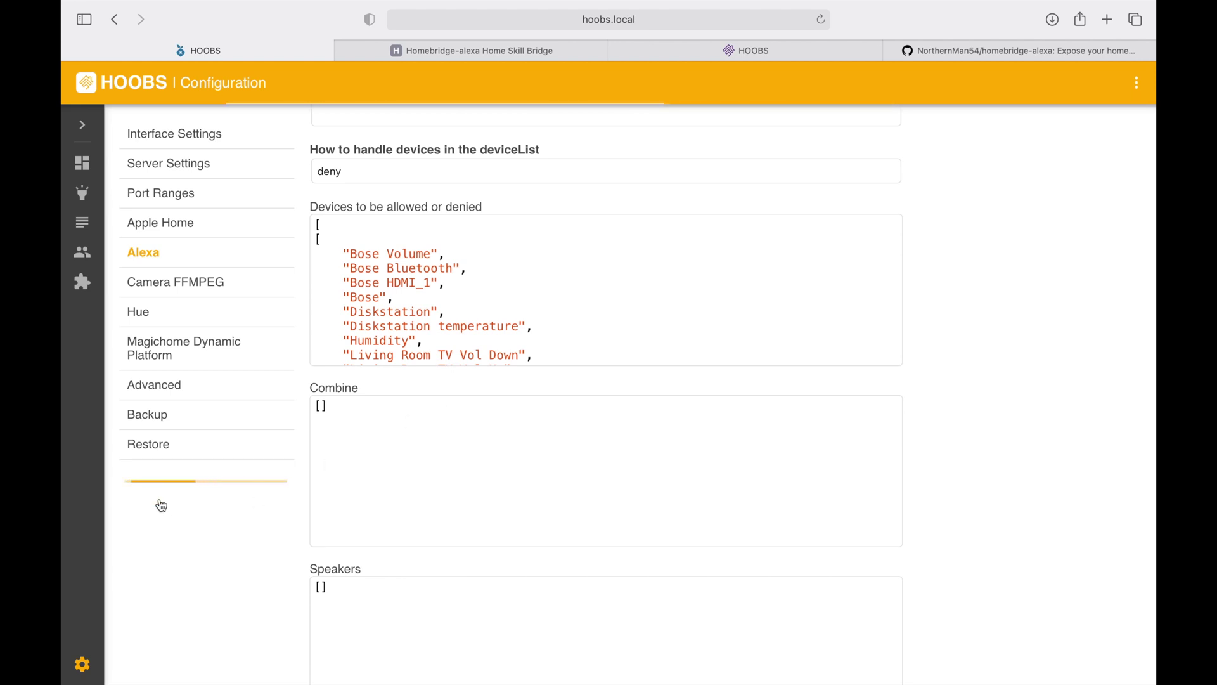
scroll(374, 480, "down", 10)
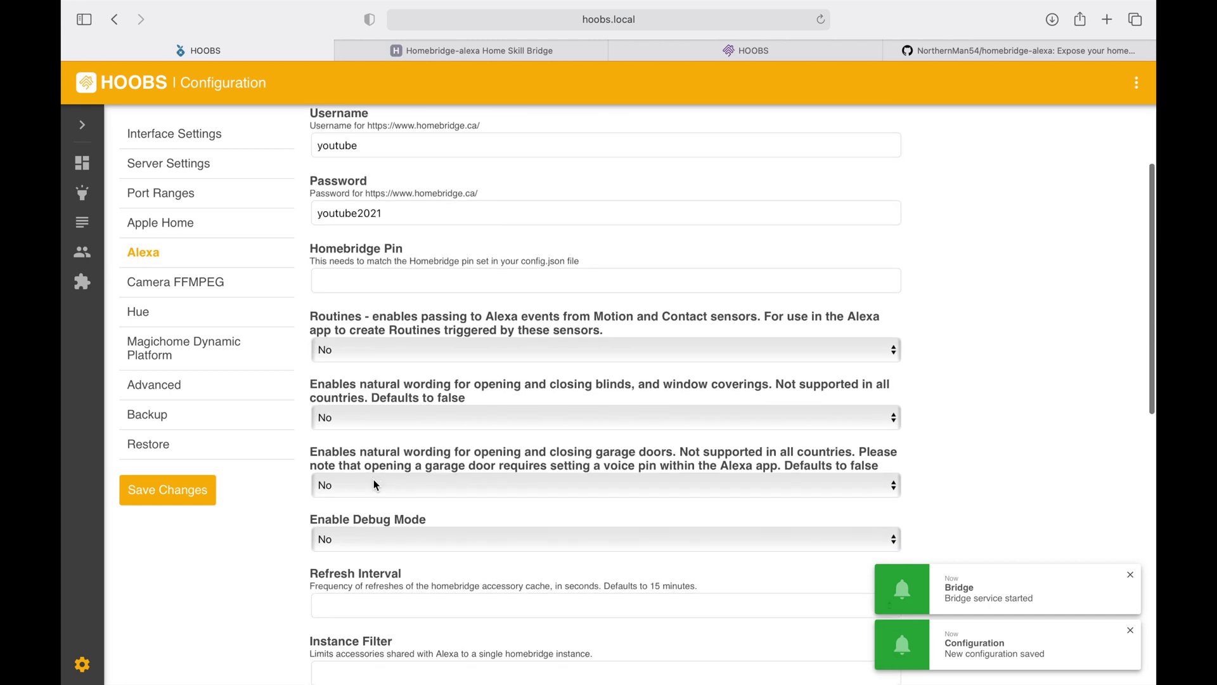
scroll(435, 438, "down", 5)
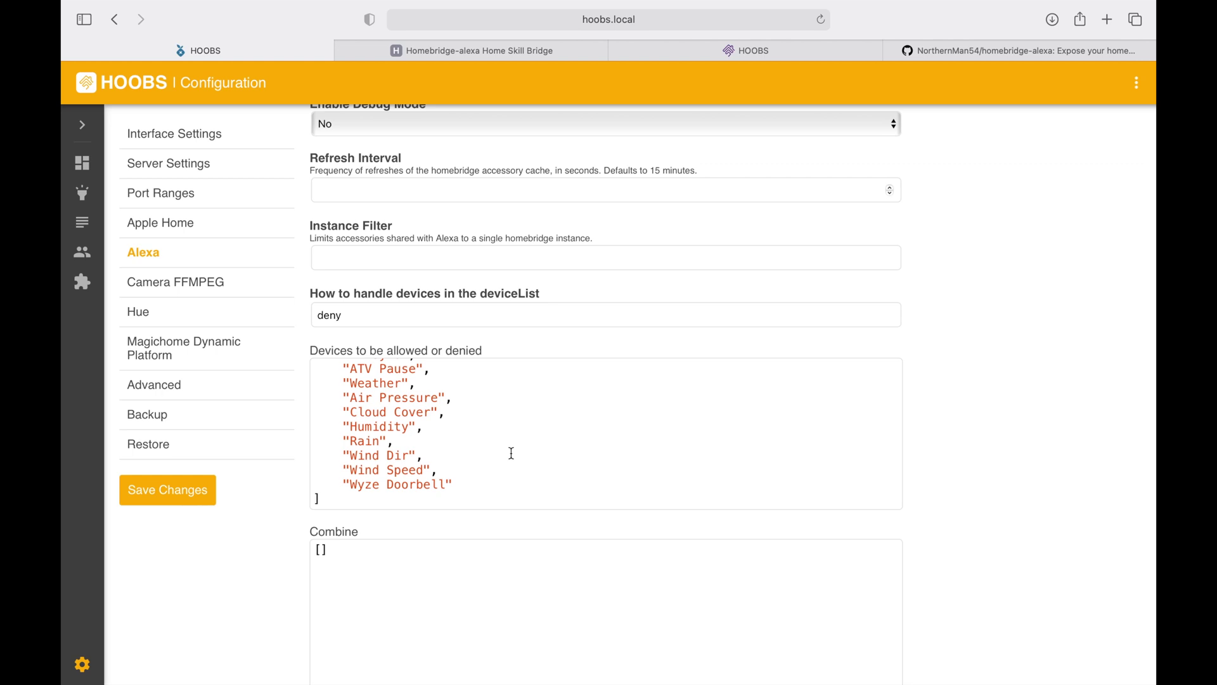
scroll(512, 262, "up", 15)
scroll(512, 263, "down", 3)
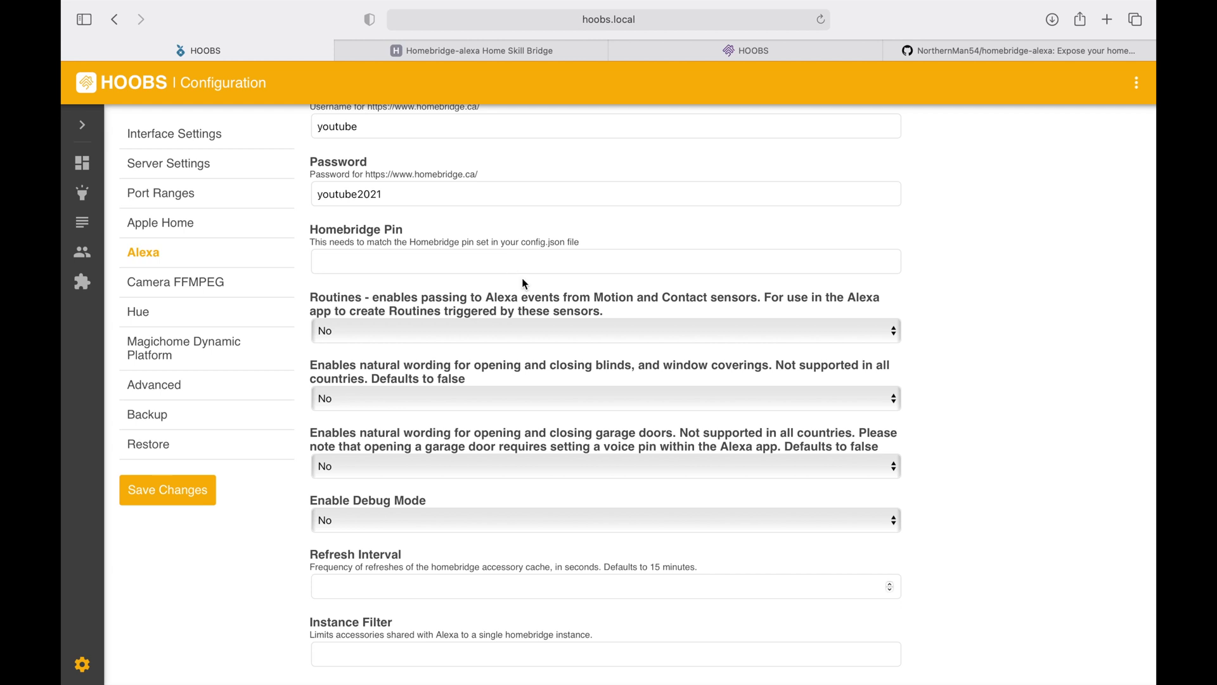
Step: Set Routines, blinds natural wording and garage doors natural wording all to Yes
left_click(525, 322)
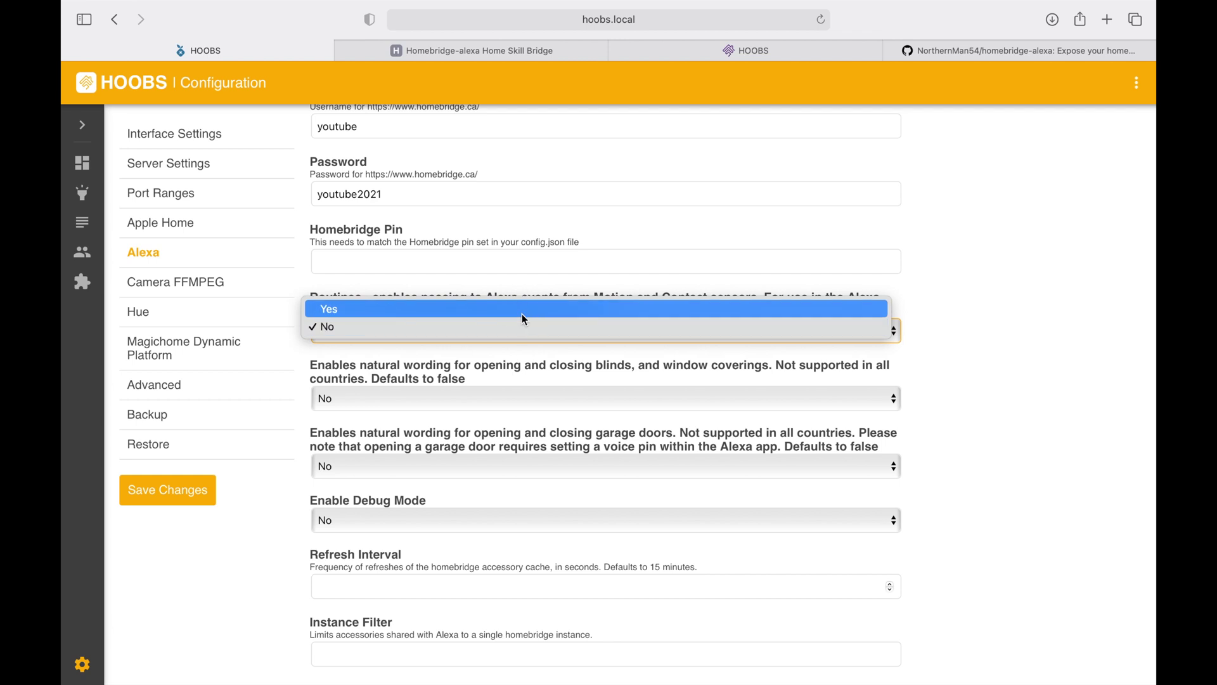
left_click(525, 310)
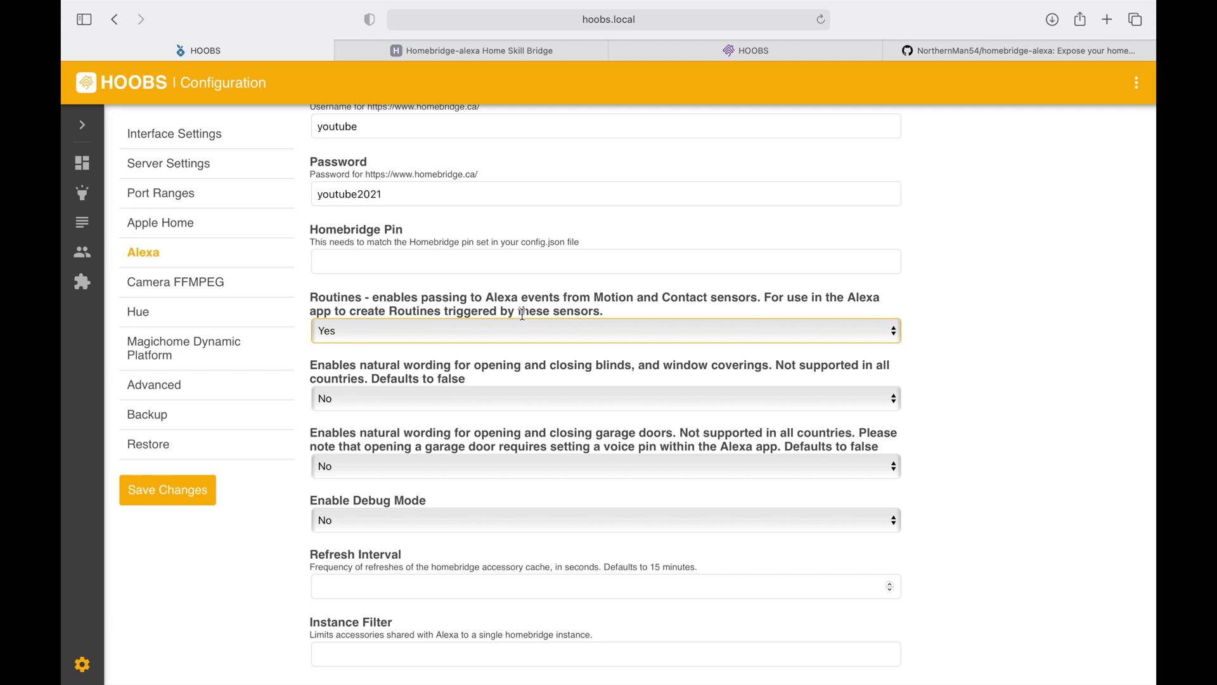
left_click(530, 398)
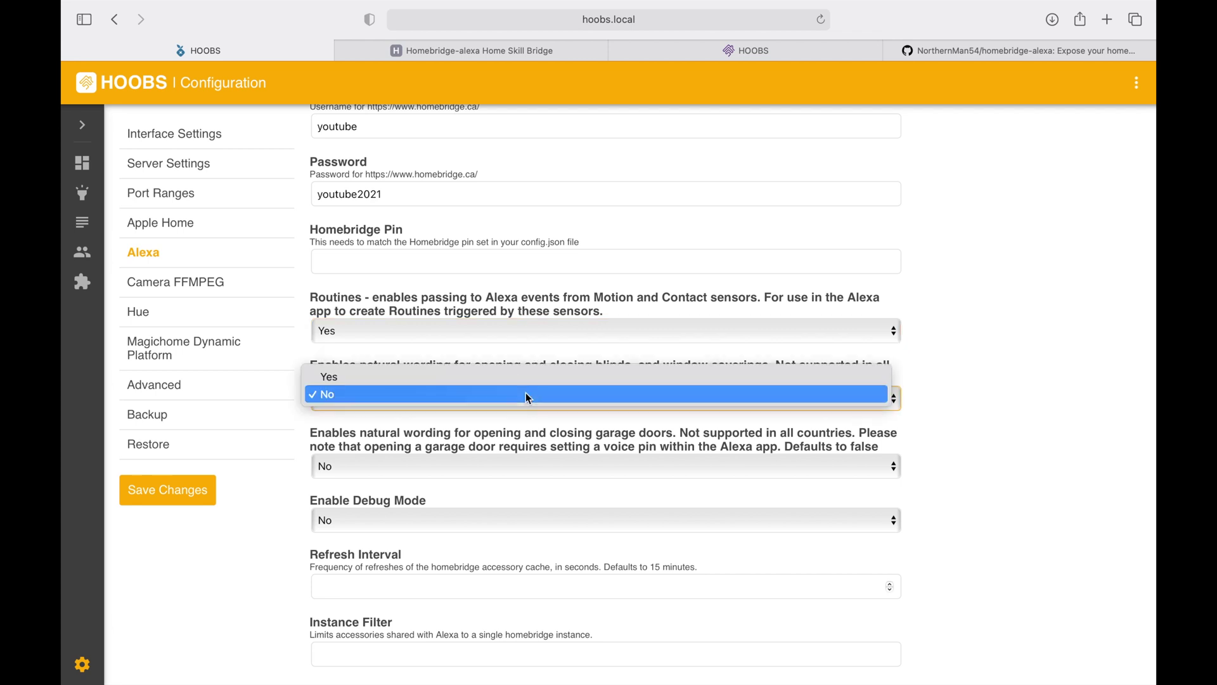
left_click(529, 376)
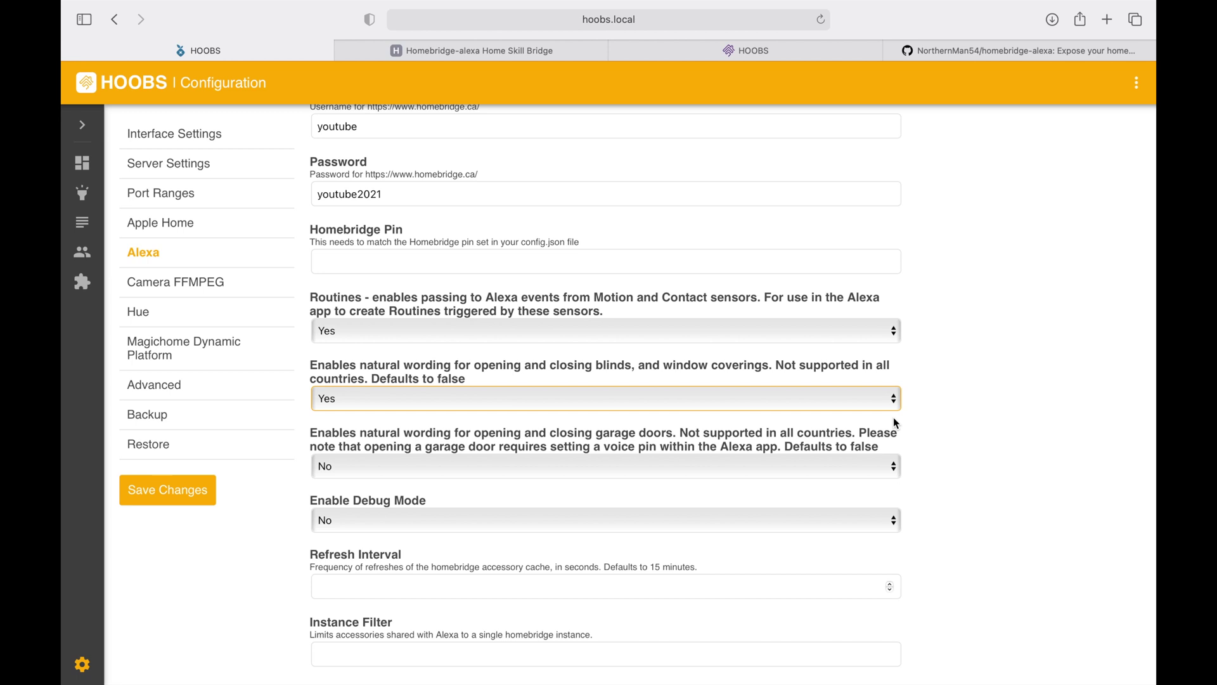
left_click(858, 463)
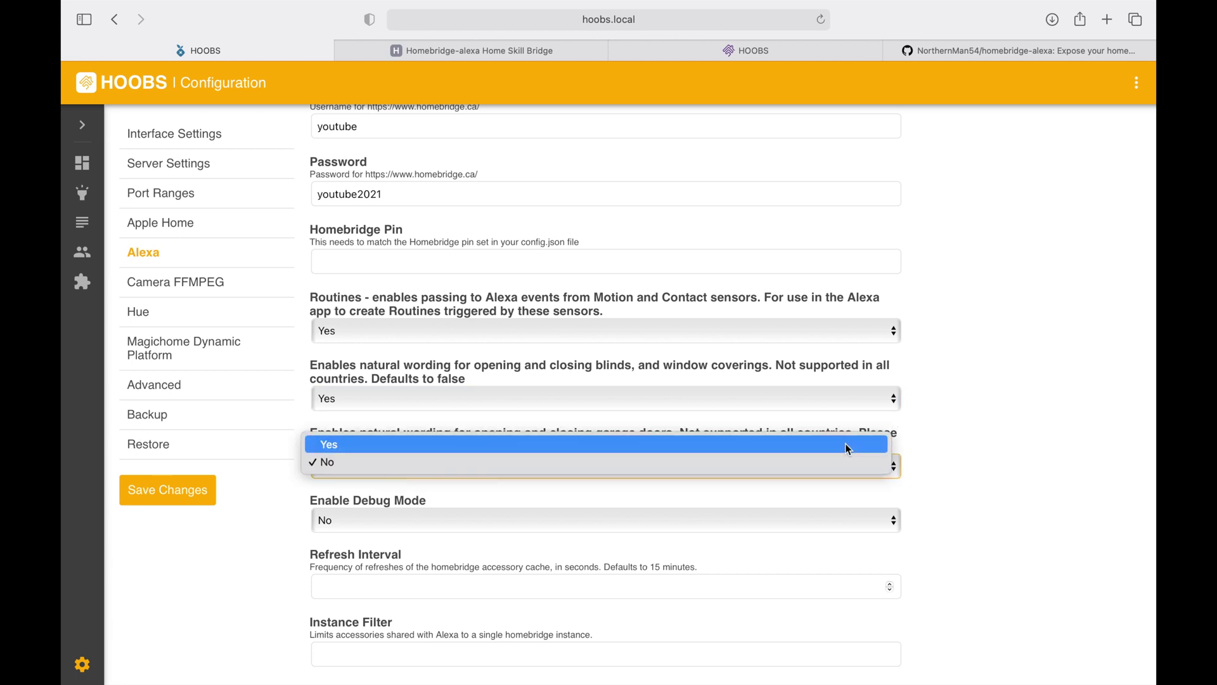
left_click(849, 446)
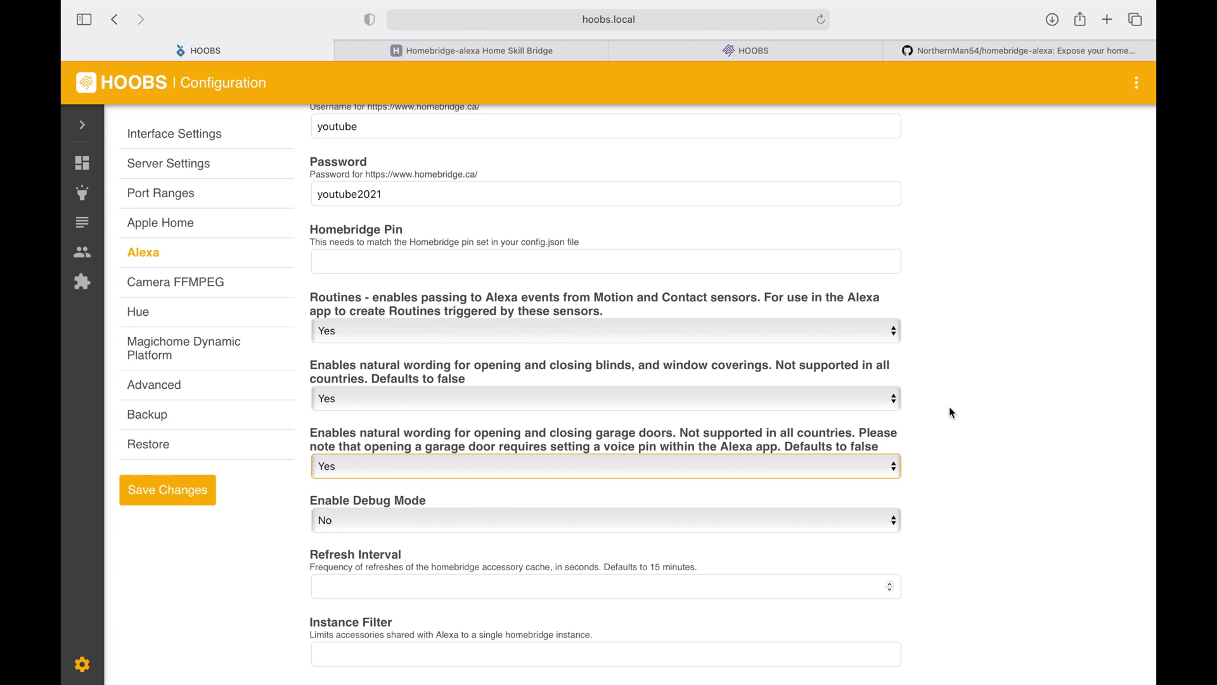
scroll(950, 408, "down", 10)
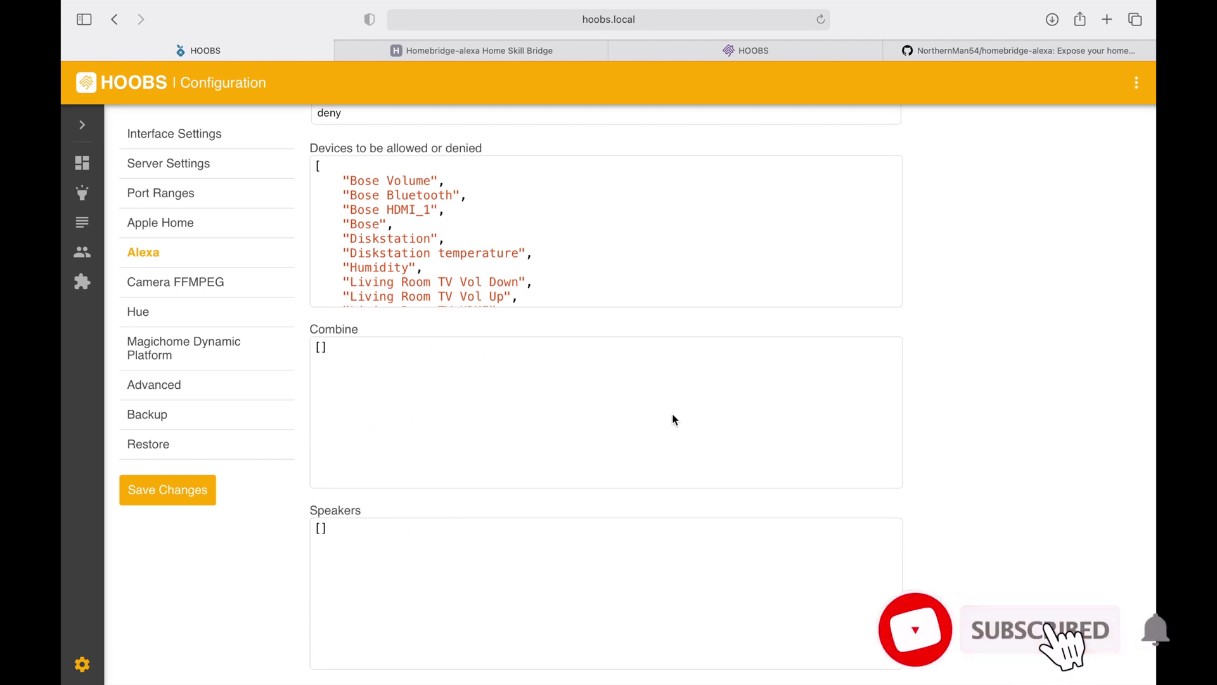
scroll(672, 416, "up", 1)
scroll(673, 416, "up", 10)
scroll(673, 415, "down", 4)
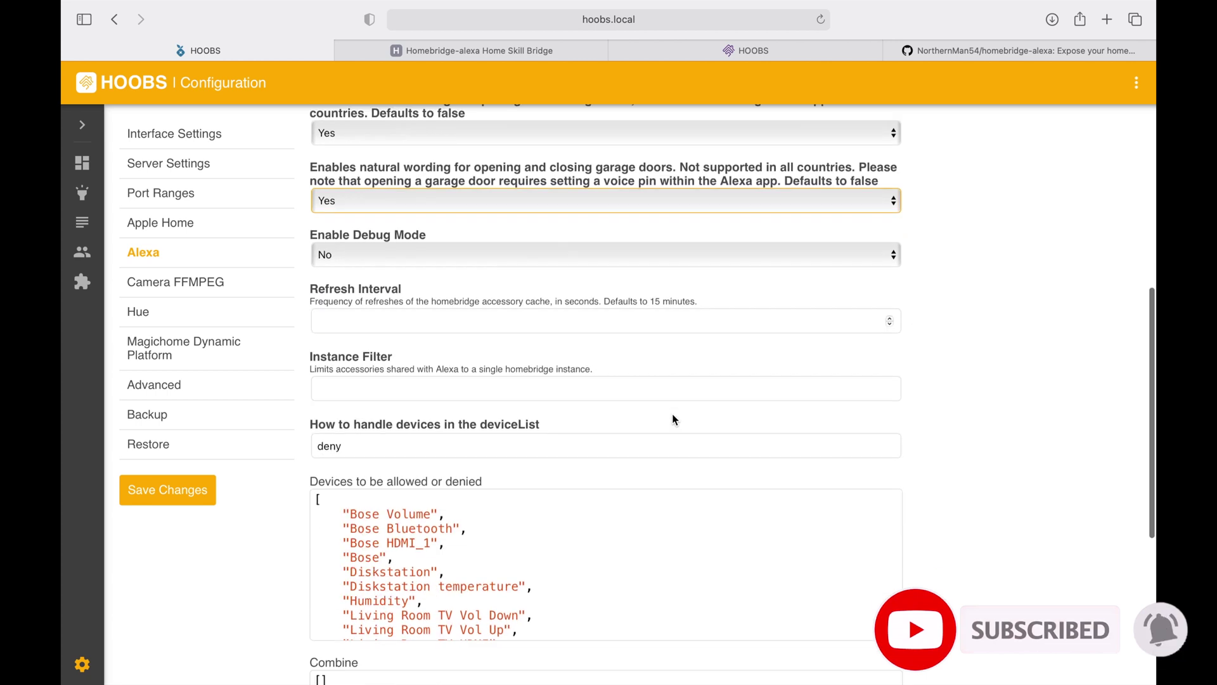